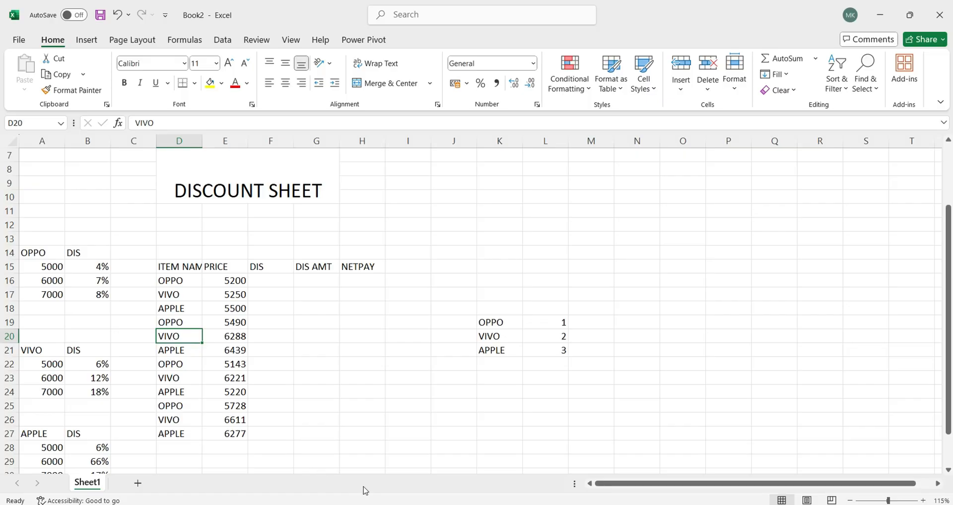
- Look over the DISCOUNT SHEET title and the brand discount tables in columns A and B
click(176, 193)
drag(179, 192, 351, 193)
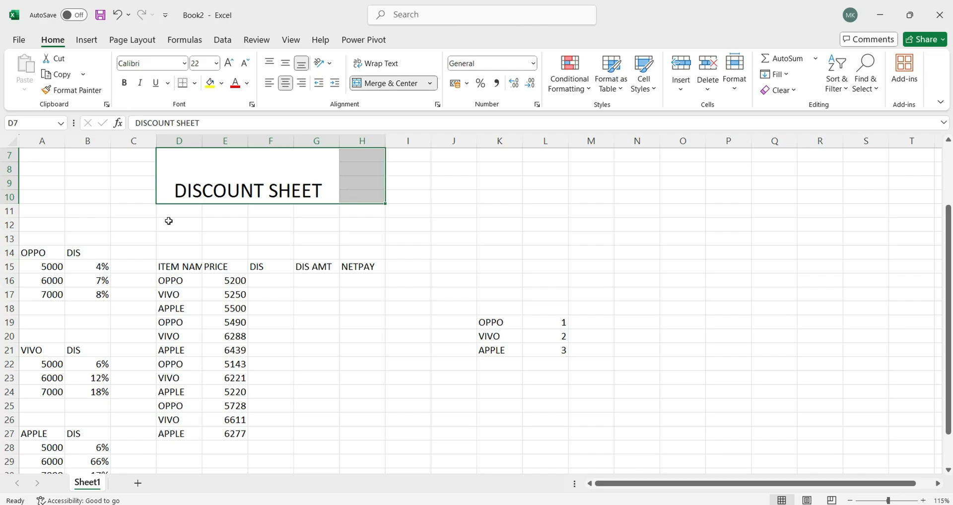
drag(31, 241, 47, 281)
drag(48, 335, 54, 369)
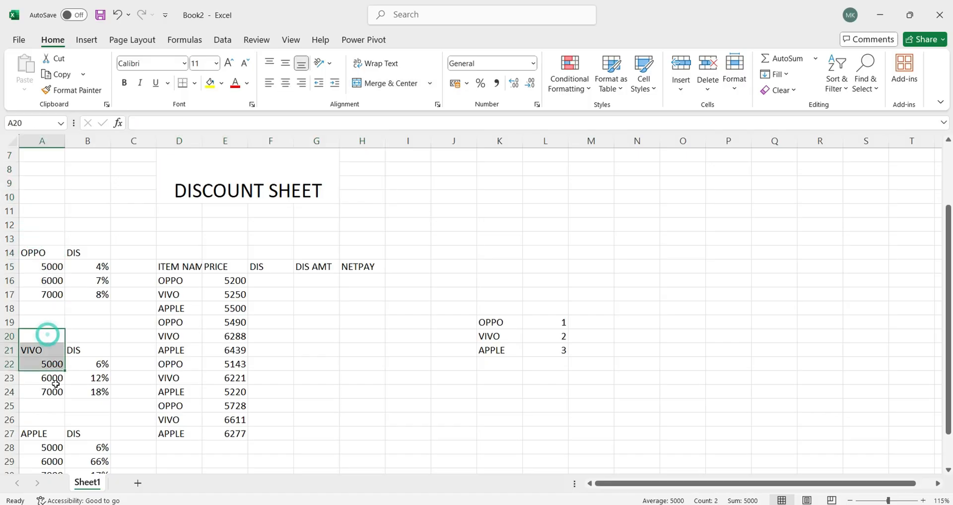
drag(49, 421, 103, 438)
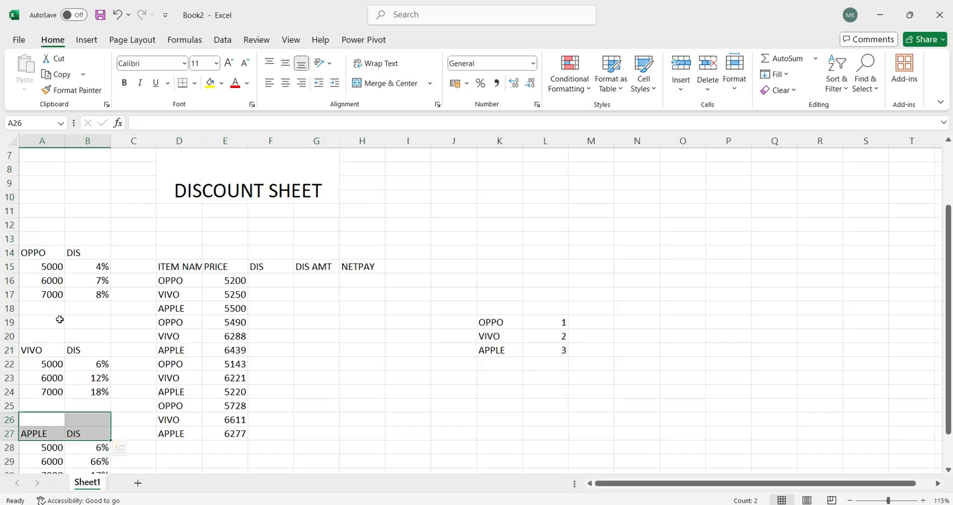
drag(50, 266, 64, 296)
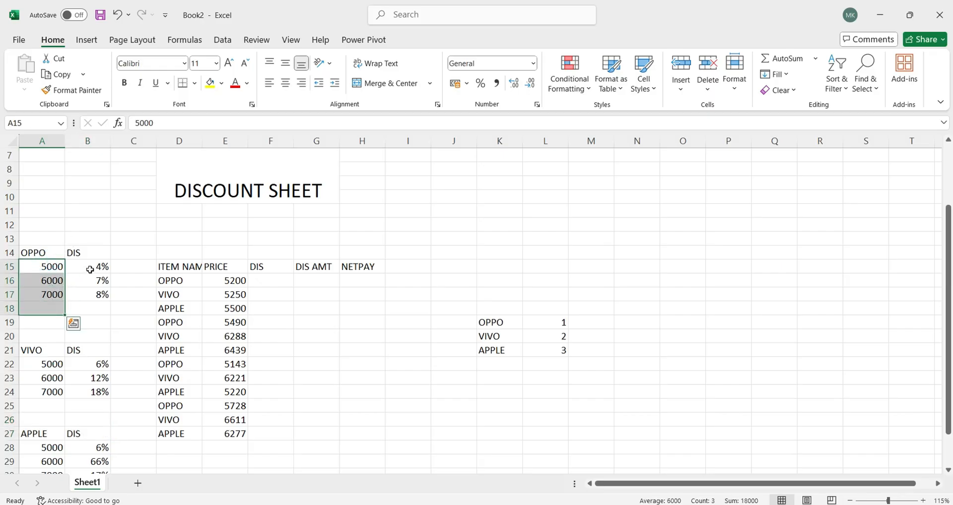
drag(90, 266, 90, 297)
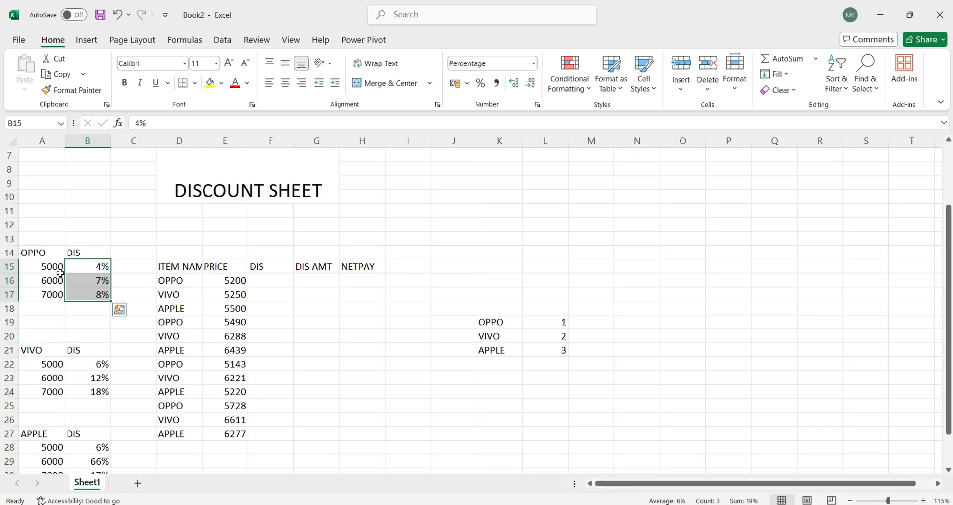
- Examine the OPPO discount table in A14:B17, covering each price level and its discount percentage
click(46, 255)
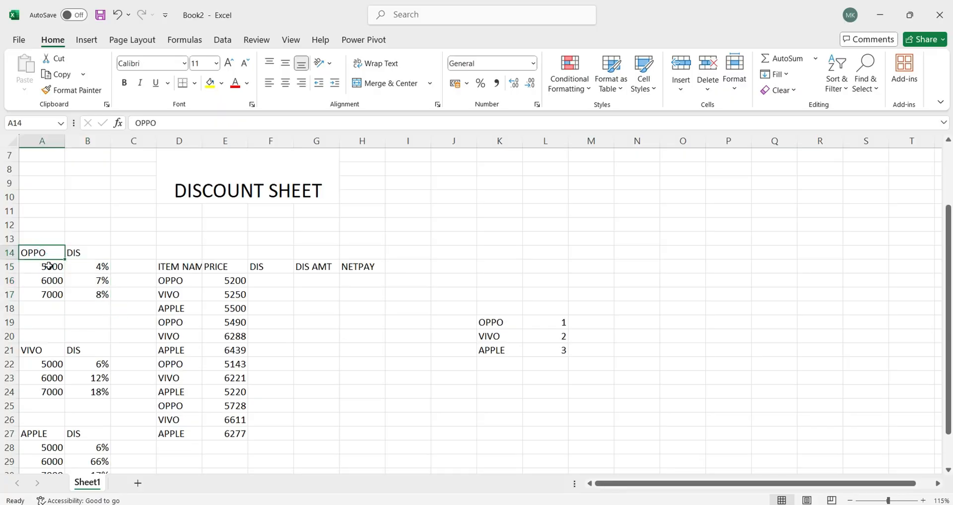
click(50, 267)
click(50, 280)
click(51, 293)
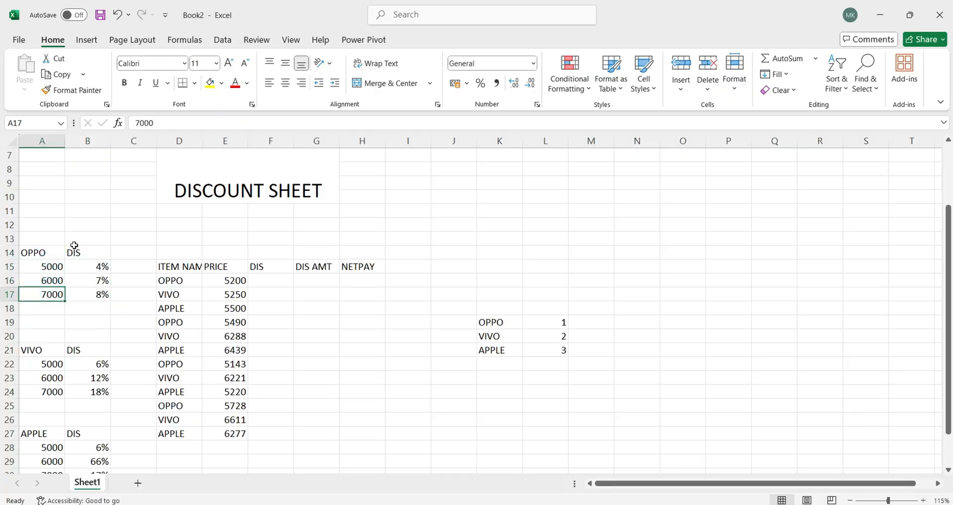
click(73, 244)
click(73, 252)
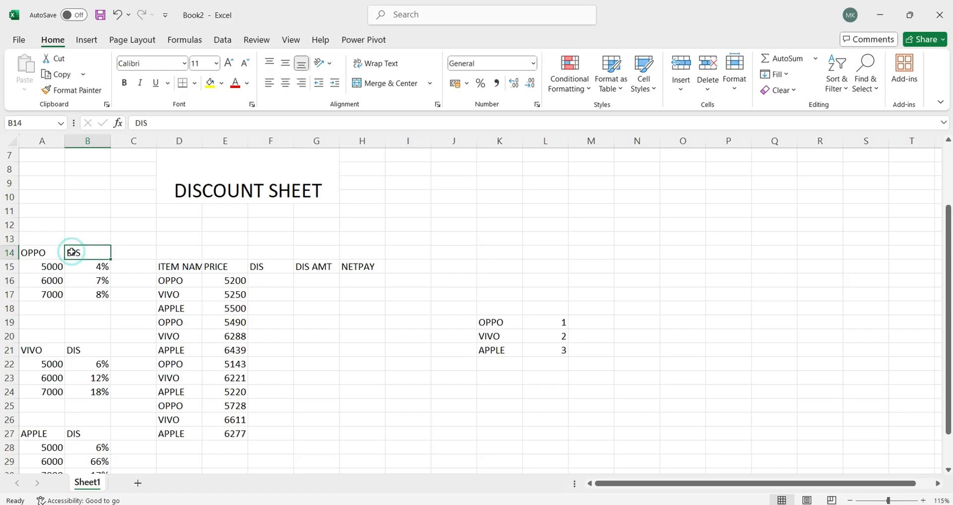
click(93, 268)
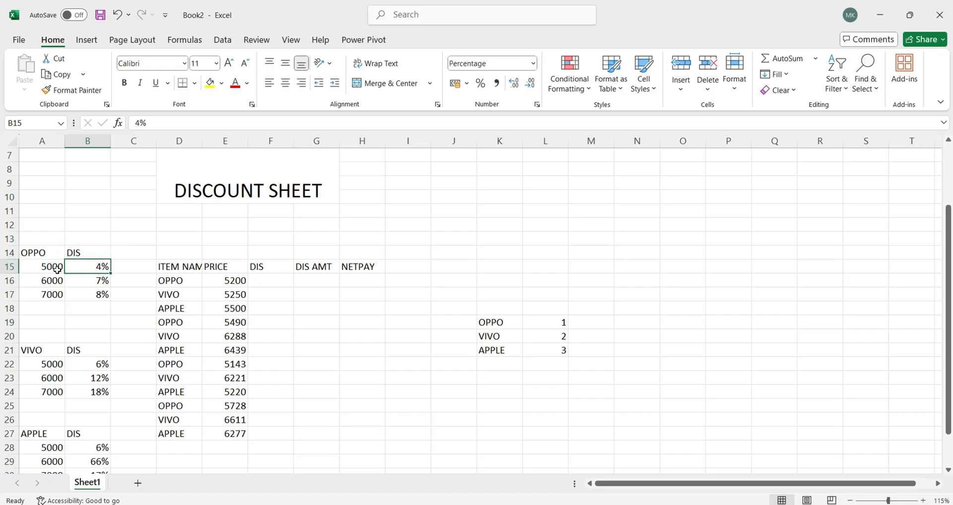
click(79, 279)
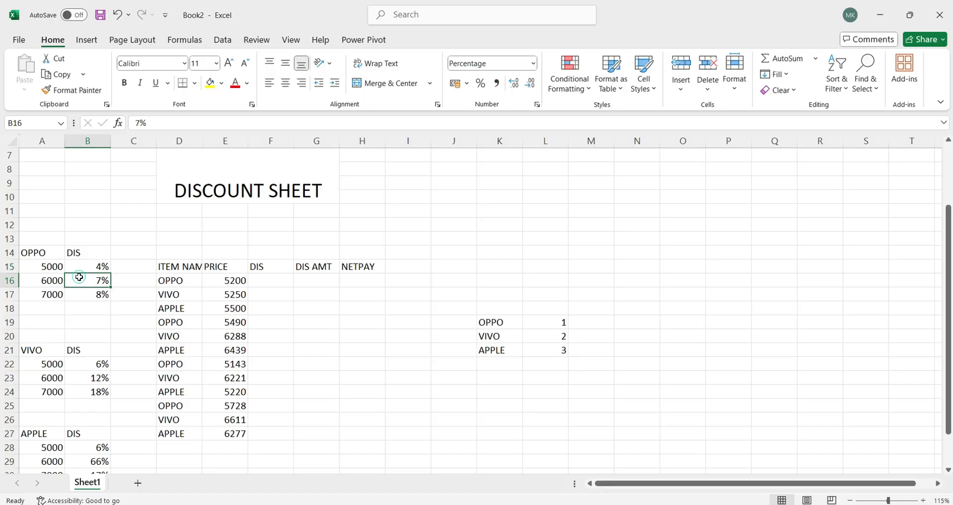
click(67, 299)
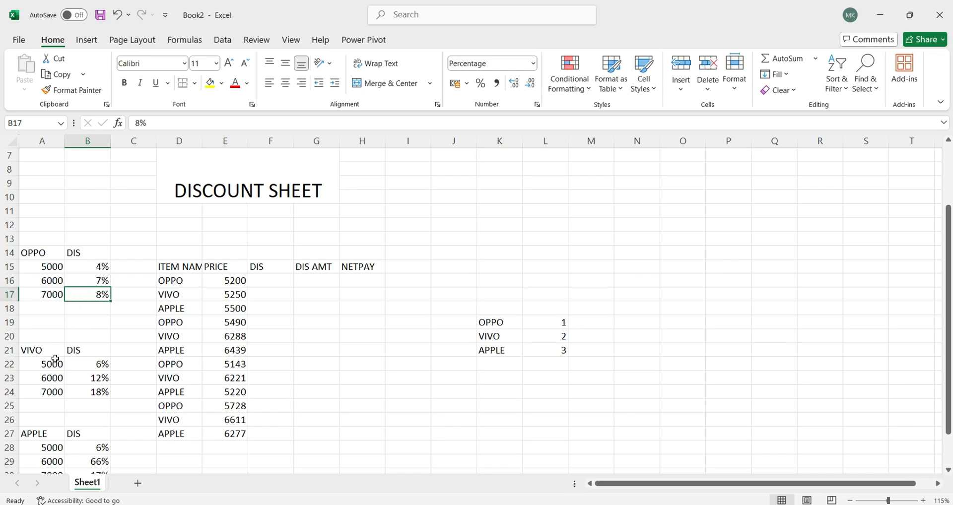
- Examine the VIVO discount table in A21:B24, matching each price level with its discount percentage
click(76, 365)
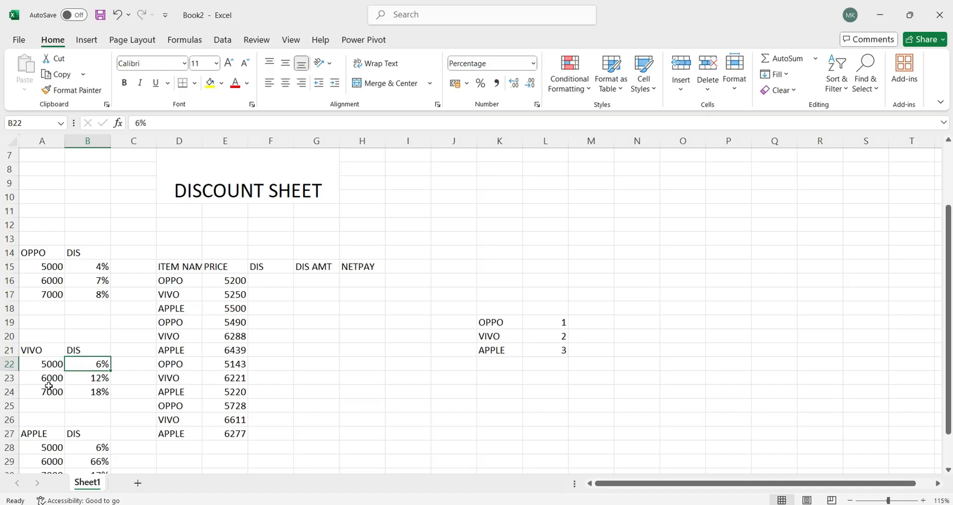
click(56, 368)
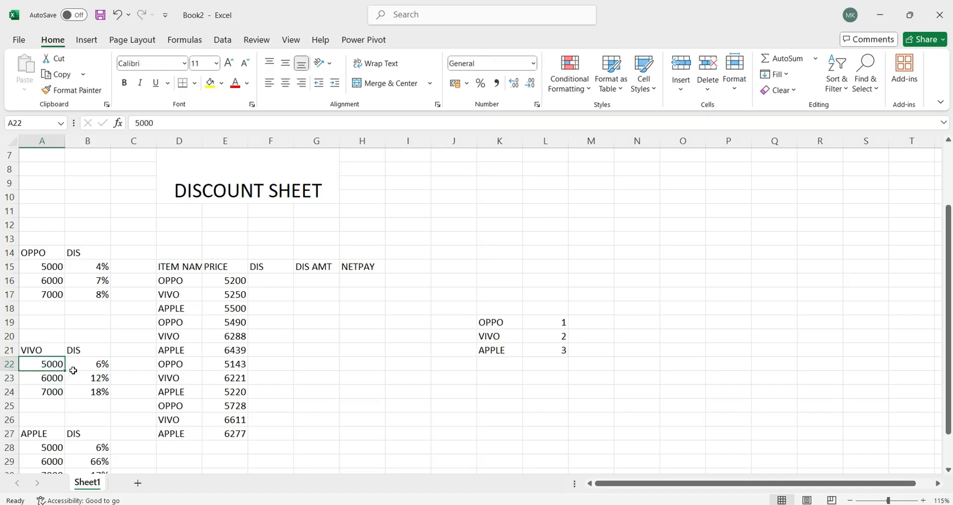
click(52, 380)
click(88, 366)
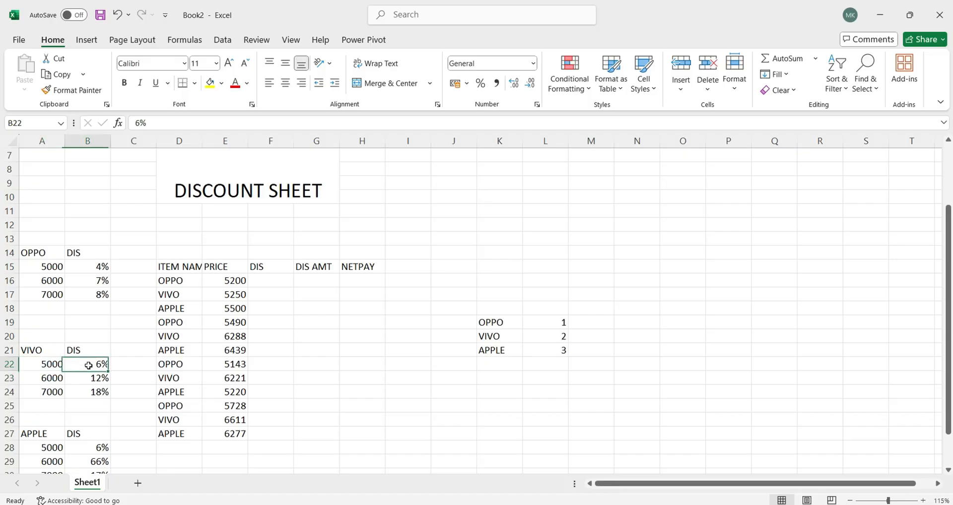
click(56, 390)
click(53, 378)
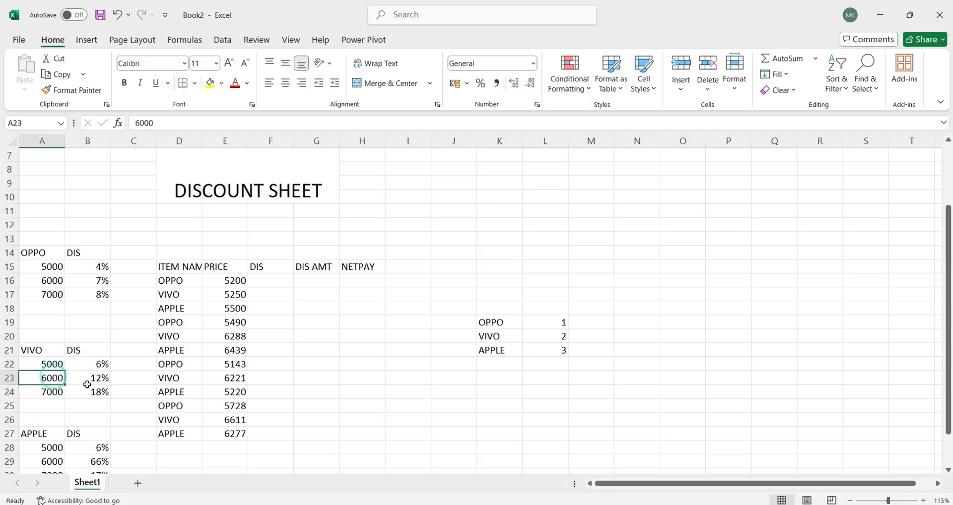
click(86, 382)
click(58, 392)
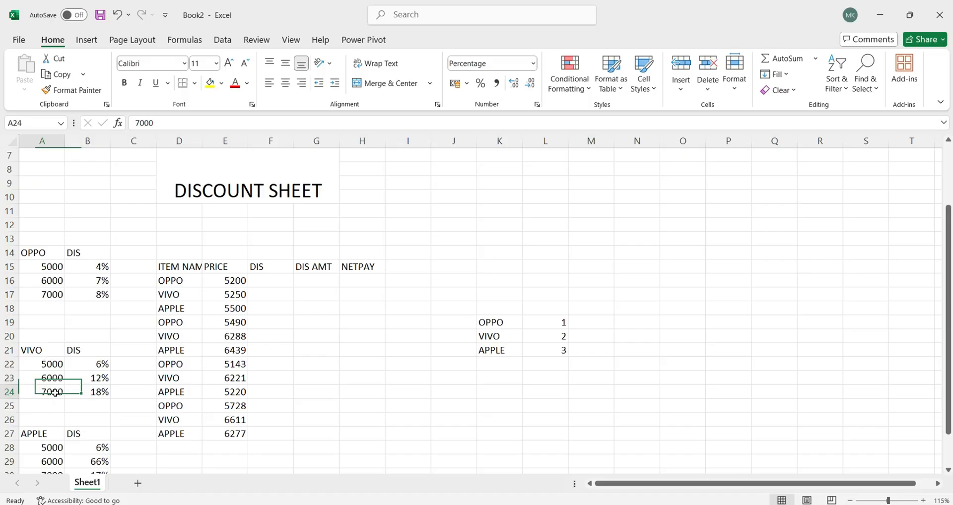
click(92, 392)
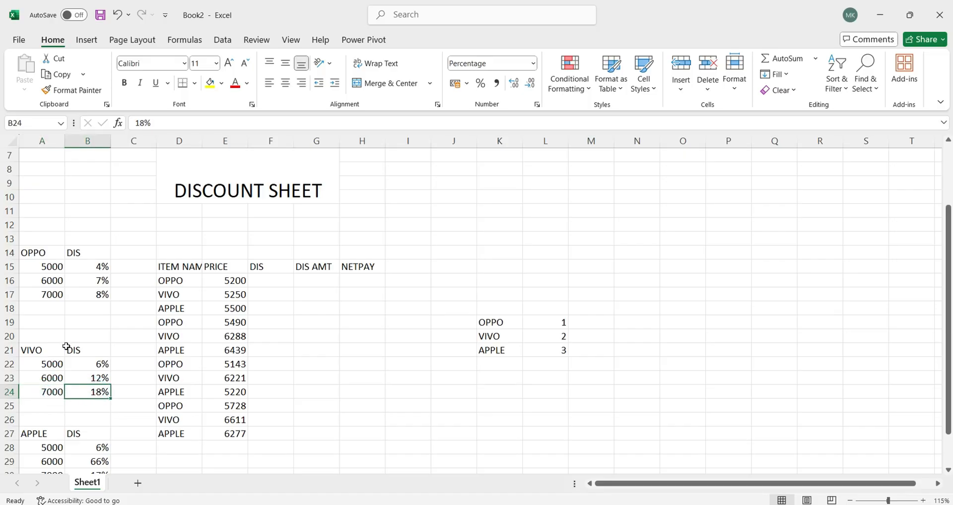
drag(67, 347, 109, 386)
- Examine the APPLE discount table in A27:B30, checking the discount percentage for each price level
drag(38, 434, 88, 463)
click(55, 420)
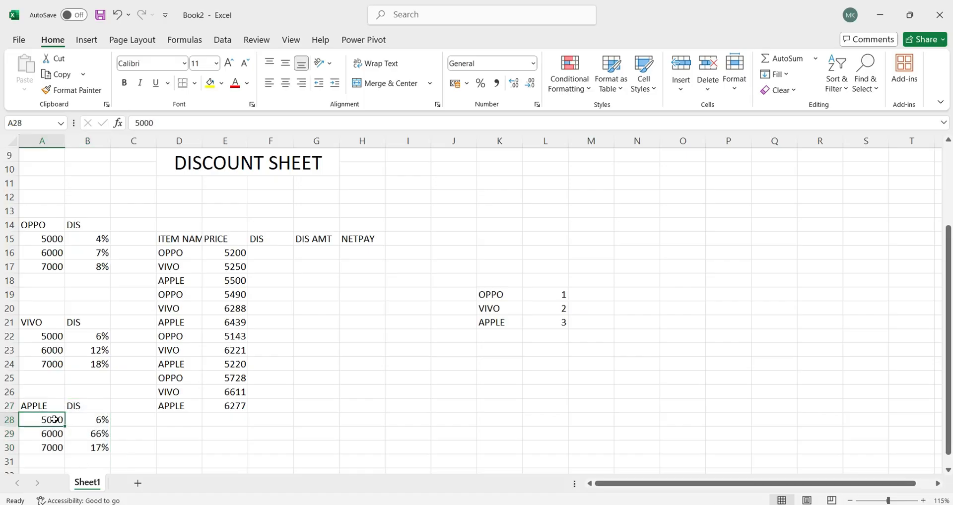
click(82, 420)
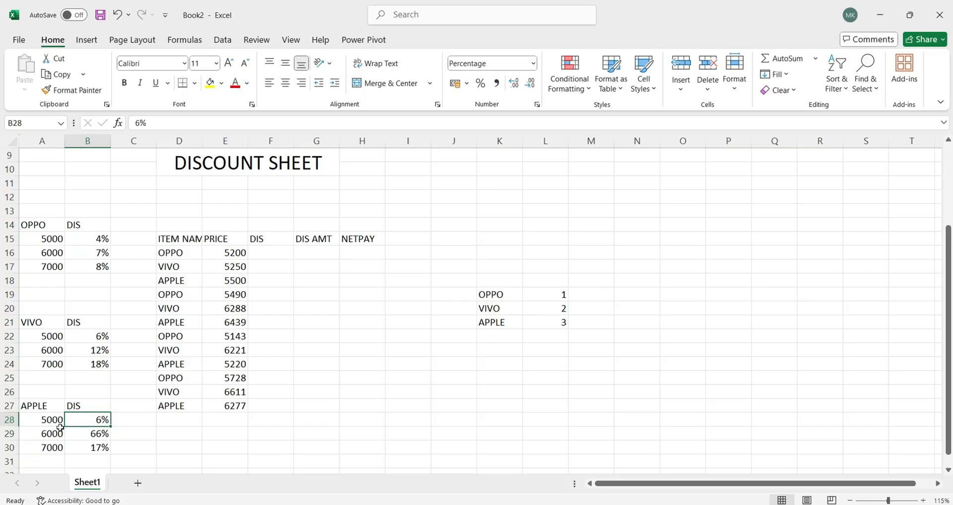
click(57, 445)
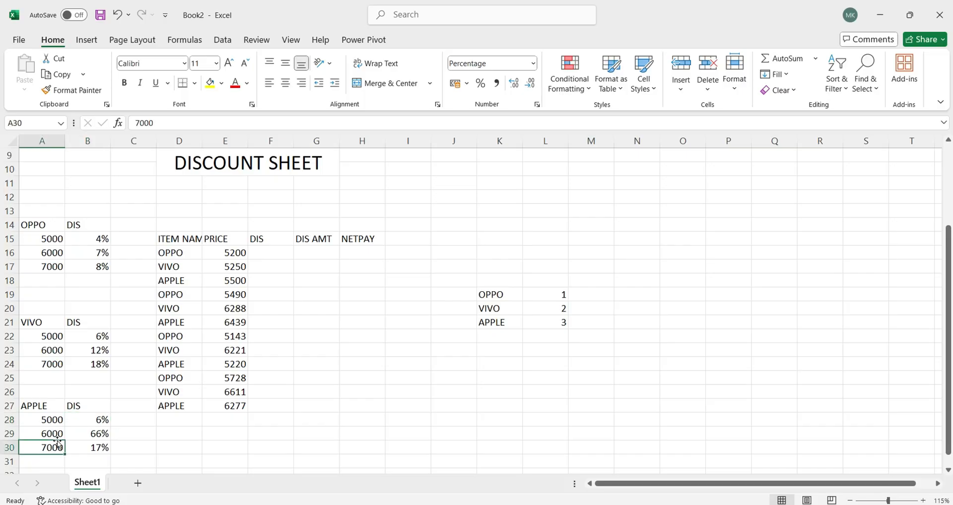
click(89, 434)
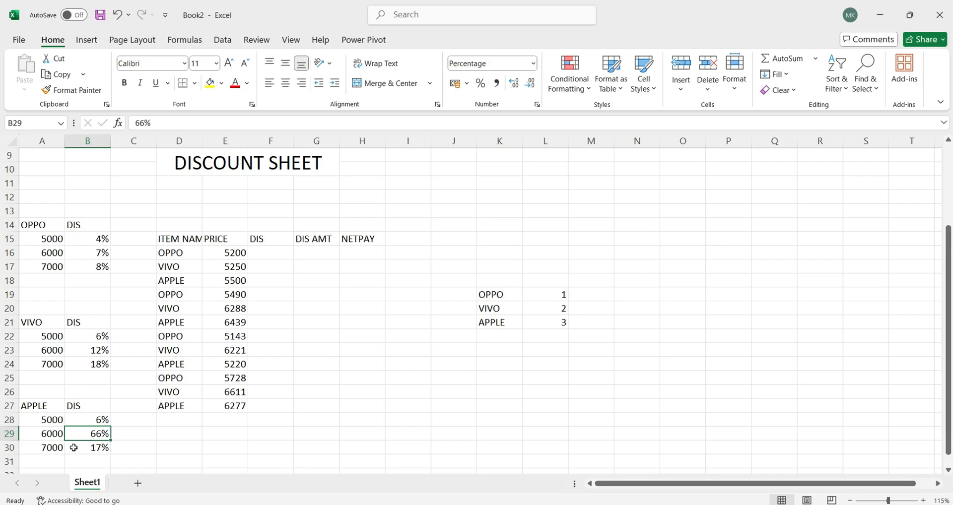
click(80, 449)
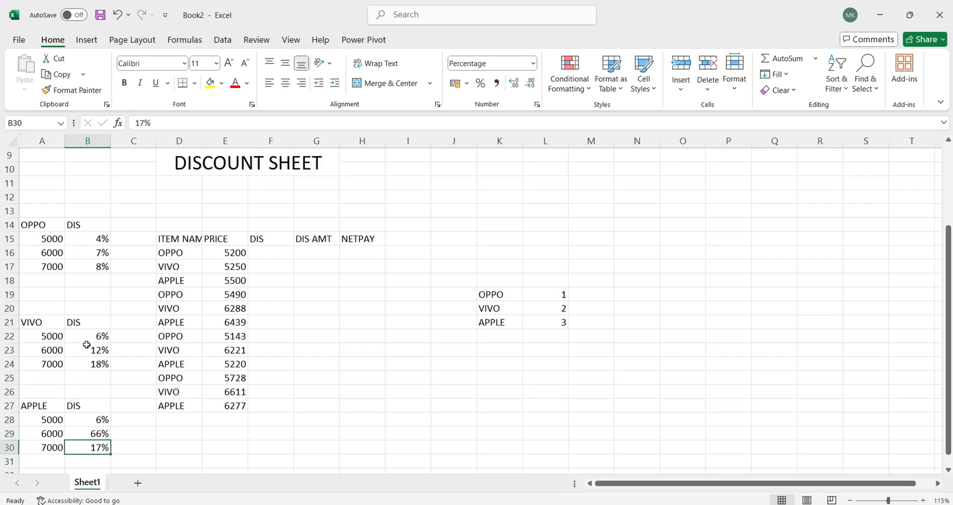
- AutoFit the width of column D to the ITEM NAME heading in D15
click(171, 244)
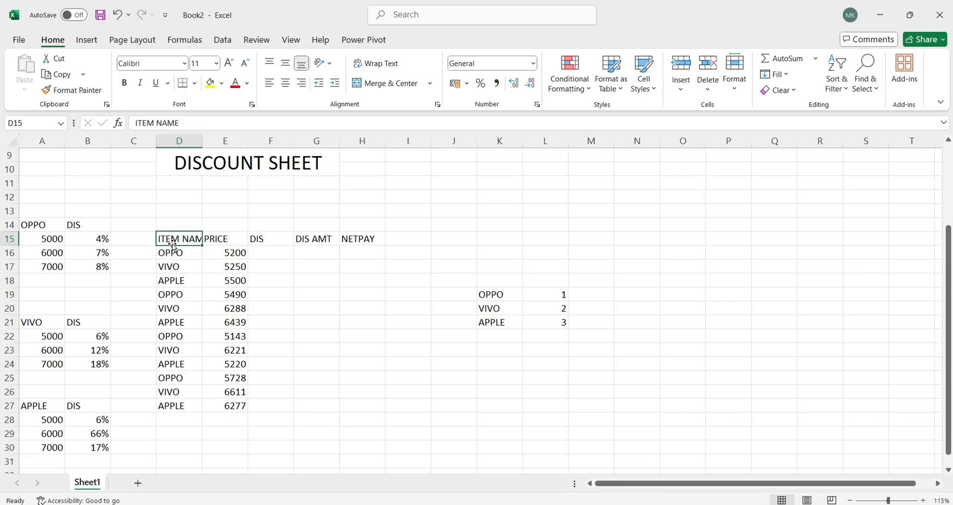
key(alt+h)
key(o)
key(i)
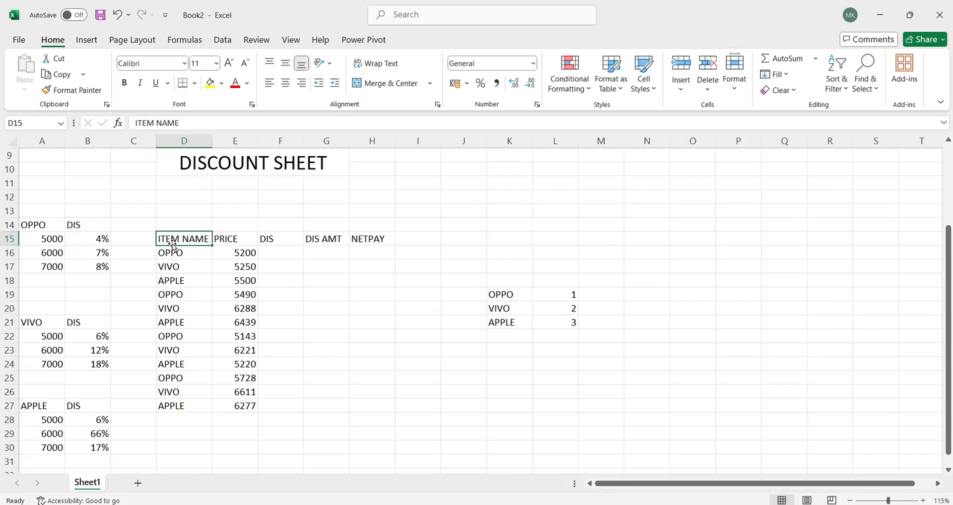
- Recheck which discount percentage applies to each OPPO price level in A15:B17
click(36, 224)
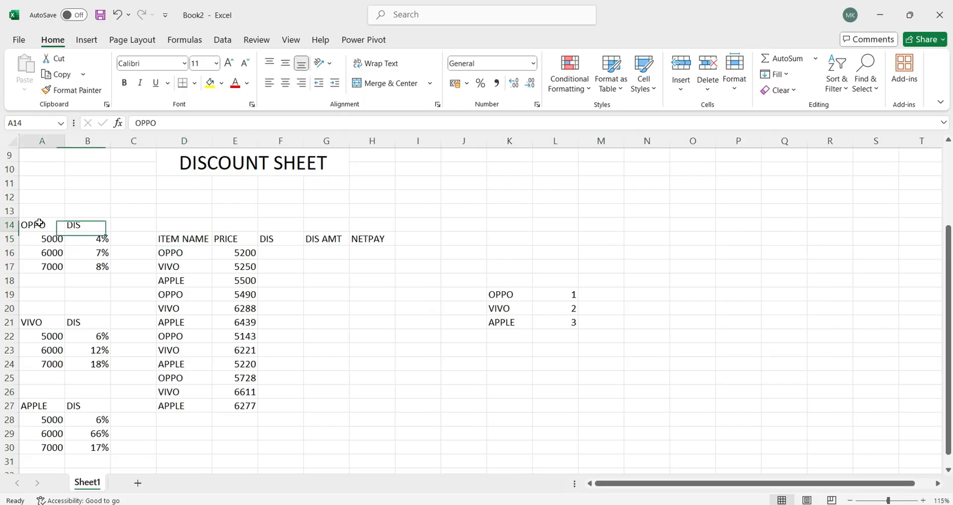
drag(45, 241, 52, 268)
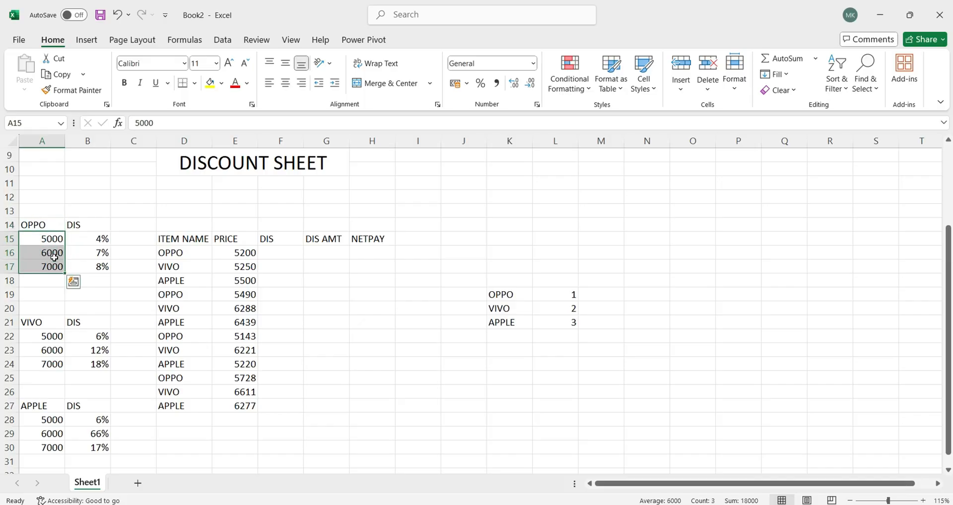
click(76, 240)
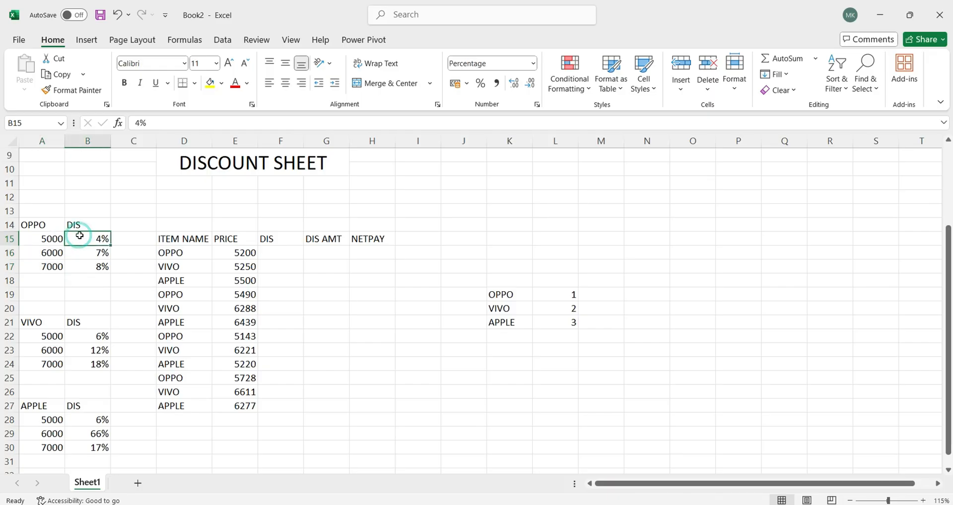
click(42, 241)
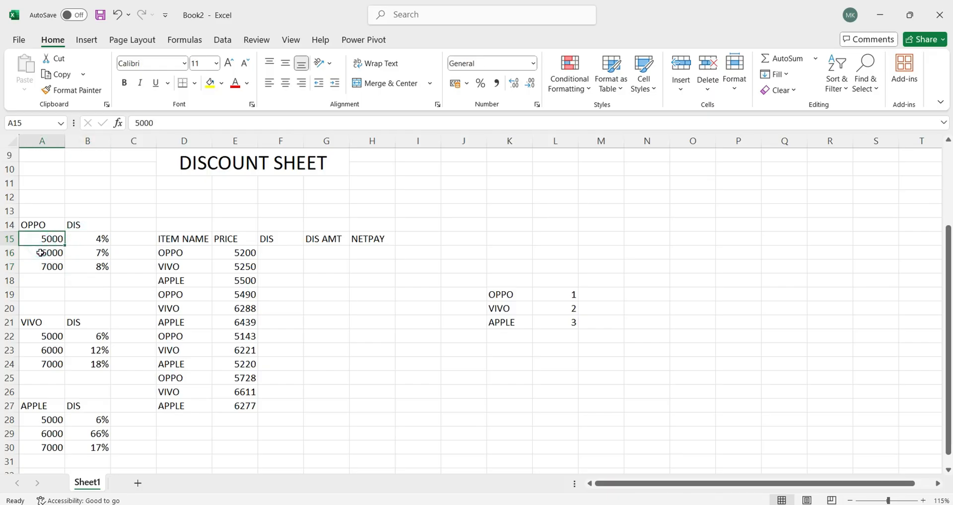
click(41, 253)
click(94, 240)
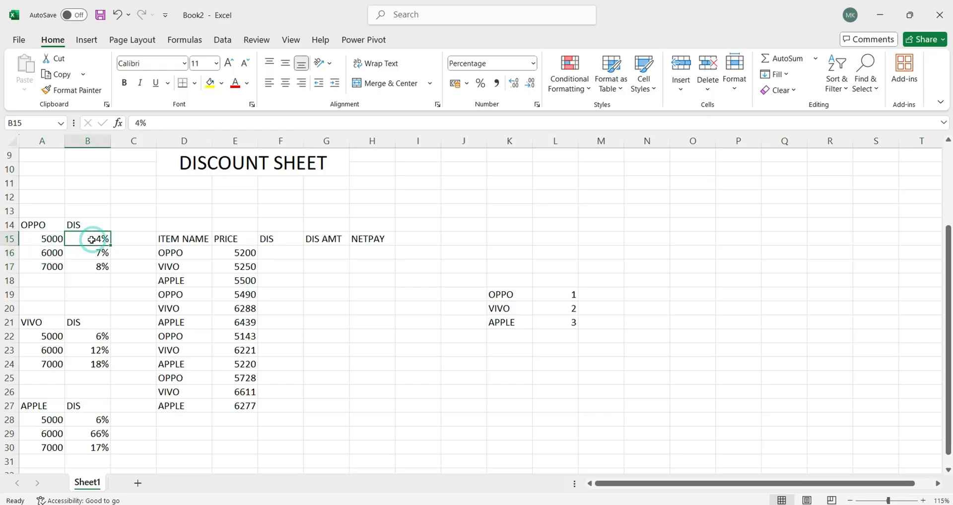
drag(54, 257, 54, 267)
key(Right)
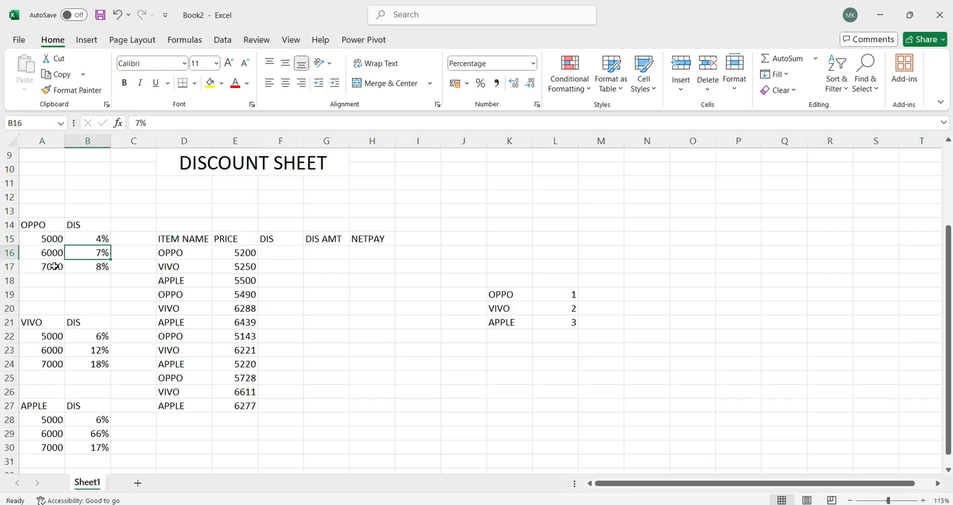
click(54, 268)
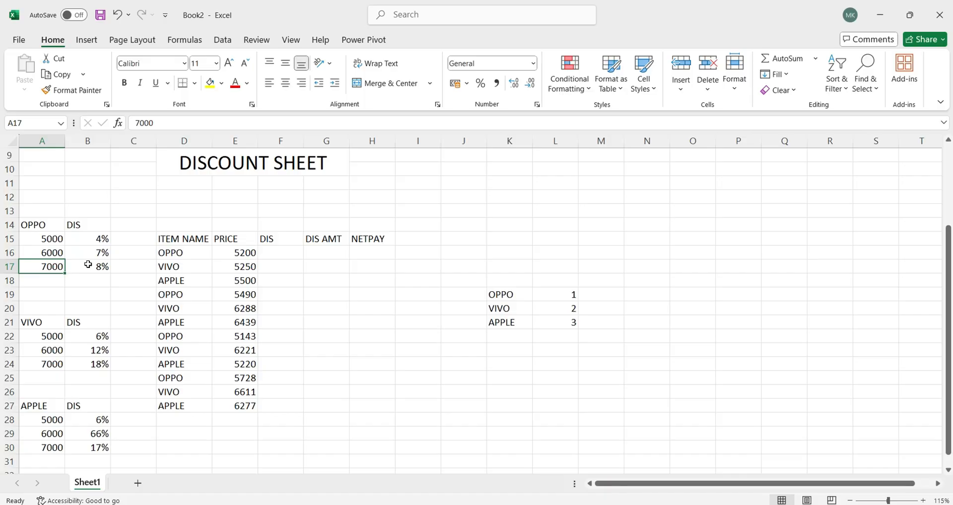
click(88, 265)
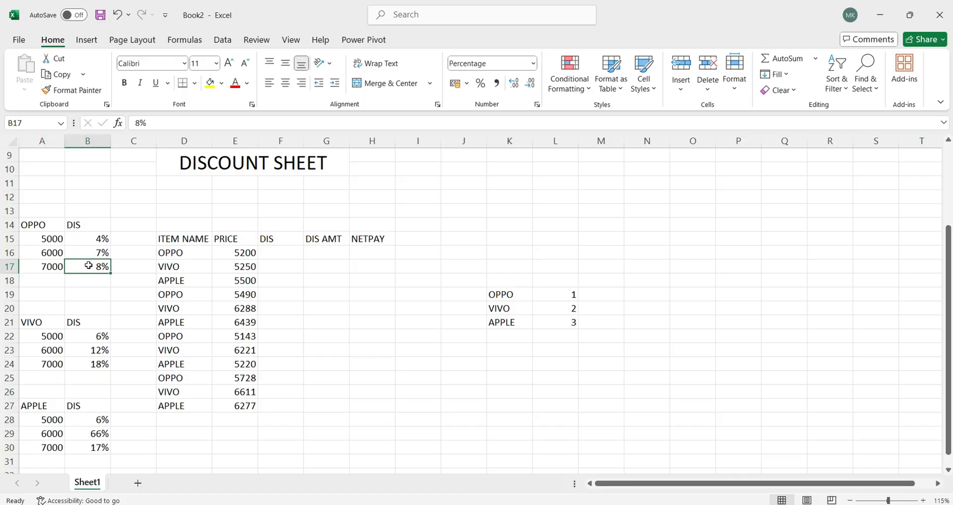
- Review the sheet's three data areas: the brand discount tables, the item price table and the brand number list in columns K and L
drag(38, 213, 103, 421)
drag(176, 226, 374, 420)
drag(10, 204, 114, 462)
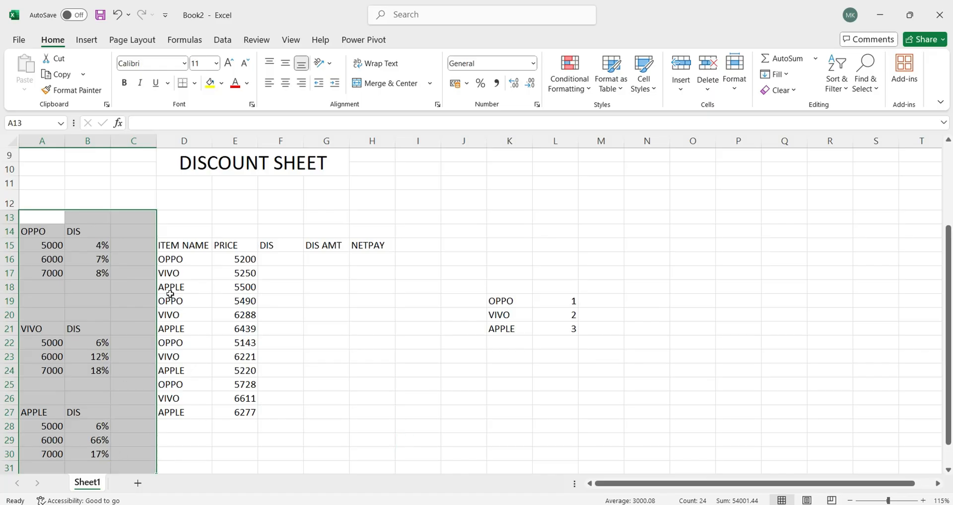
click(176, 231)
drag(176, 231, 413, 442)
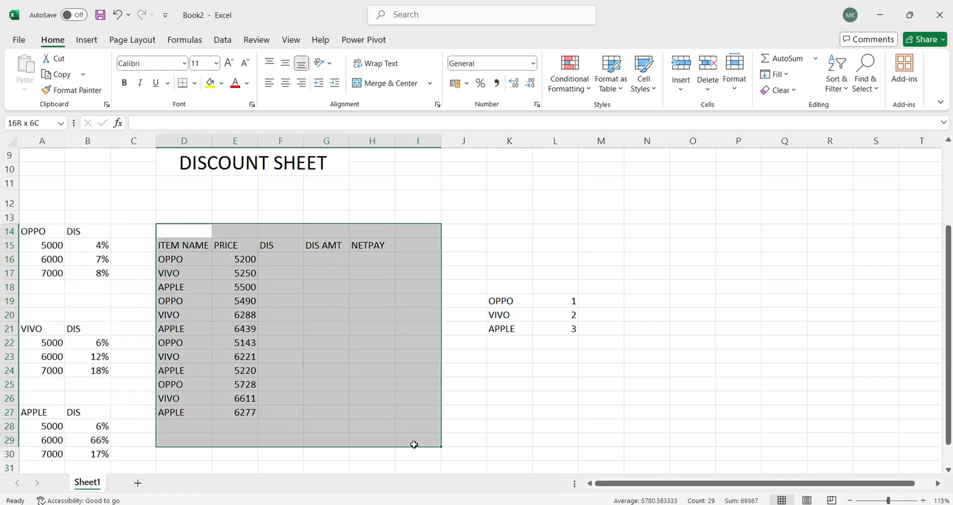
drag(505, 273, 623, 375)
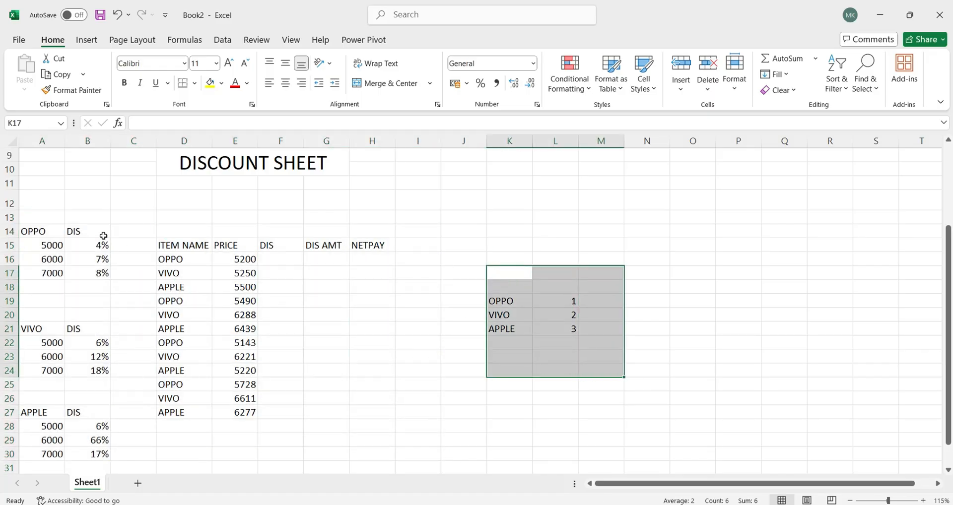
- Review the brand names listed under ITEM NAME in column D alongside the OPPO discount table
click(184, 246)
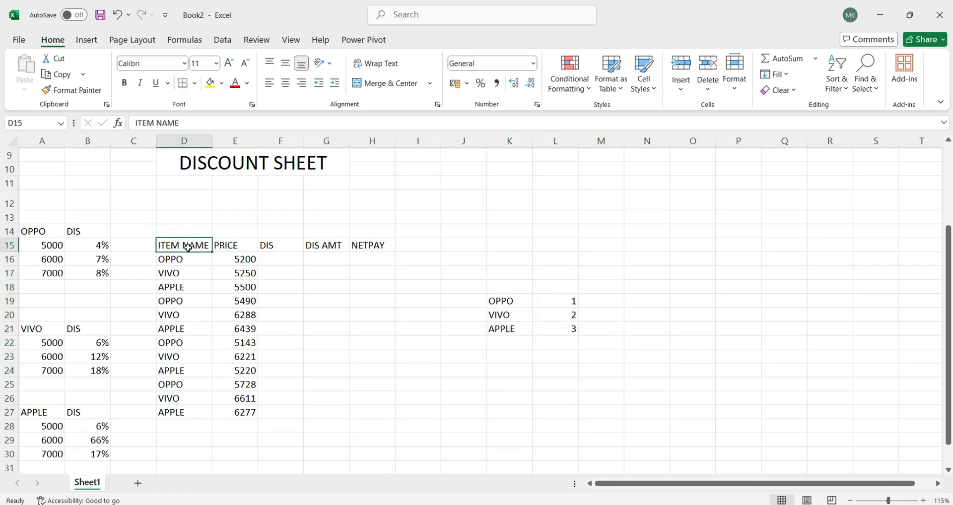
click(32, 236)
click(189, 259)
click(185, 273)
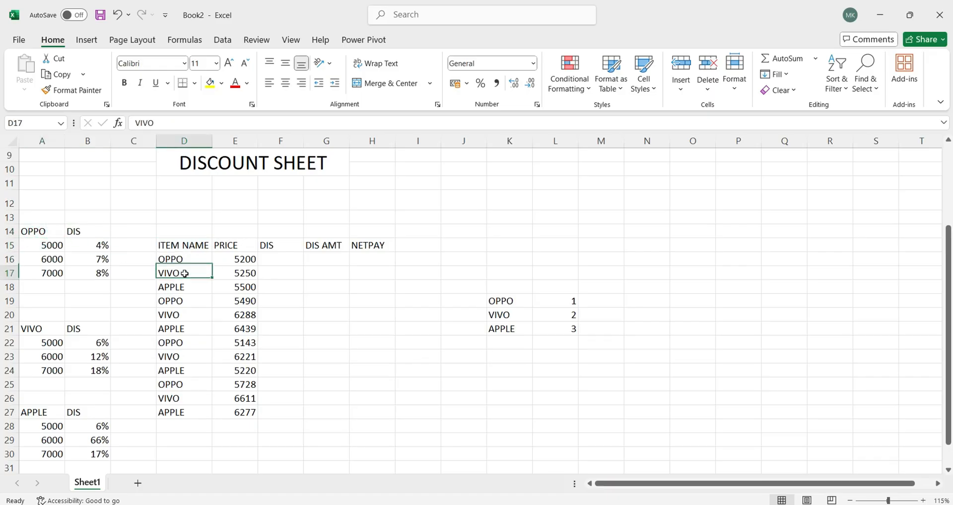
click(188, 287)
click(193, 324)
click(192, 341)
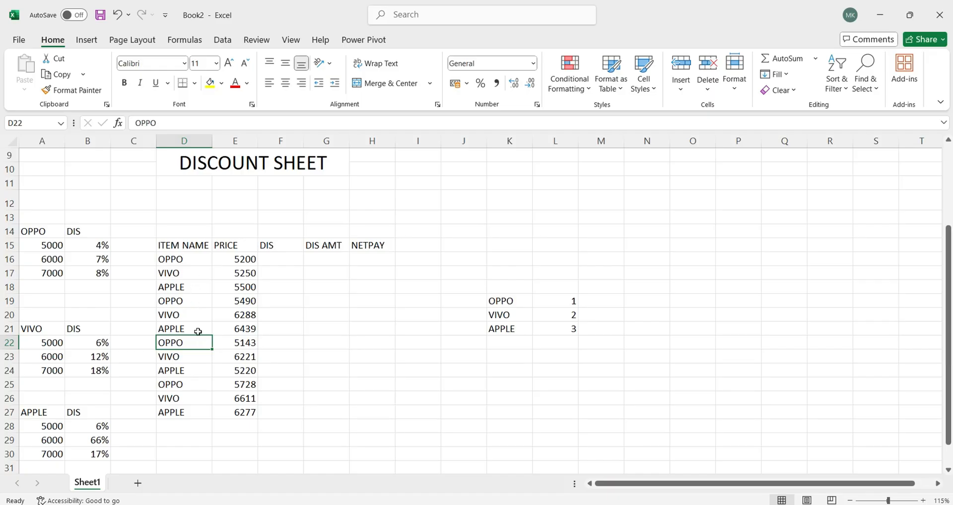
- Clear all the item names and prices in D16:E27, keeping the headings in row 15
drag(222, 255, 254, 391)
drag(192, 254, 261, 434)
key(Delete)
click(214, 321)
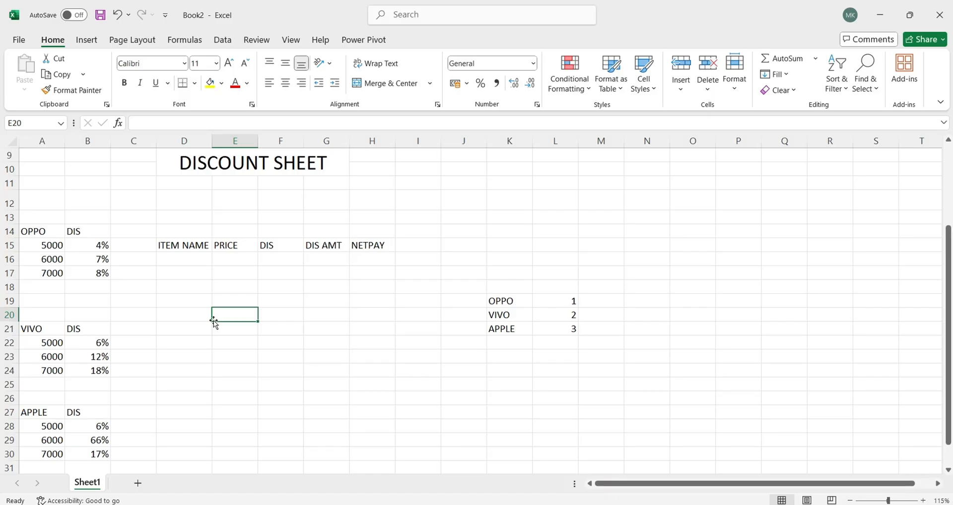
- Examine the number assigned to each brand in K19:L21 and compare the list with the brand discount tables in column A
click(200, 274)
click(171, 244)
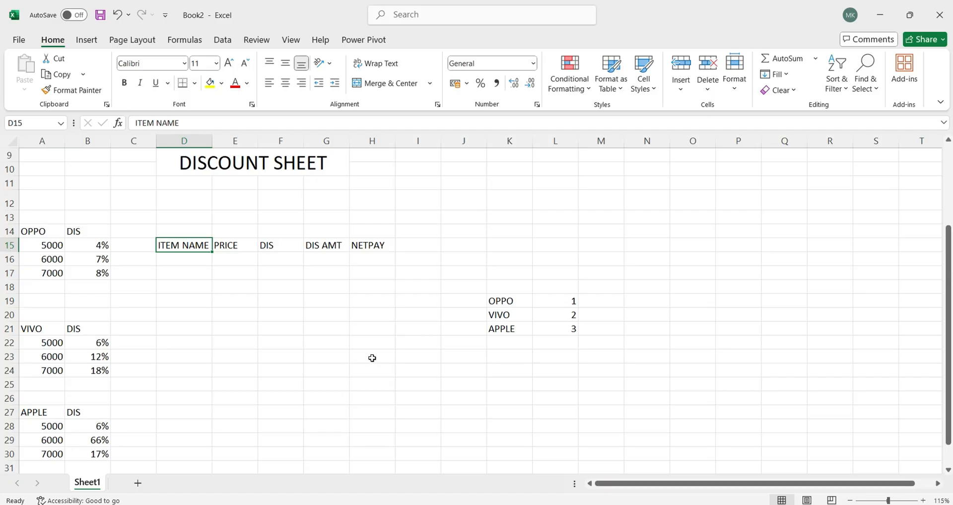
drag(517, 288, 535, 328)
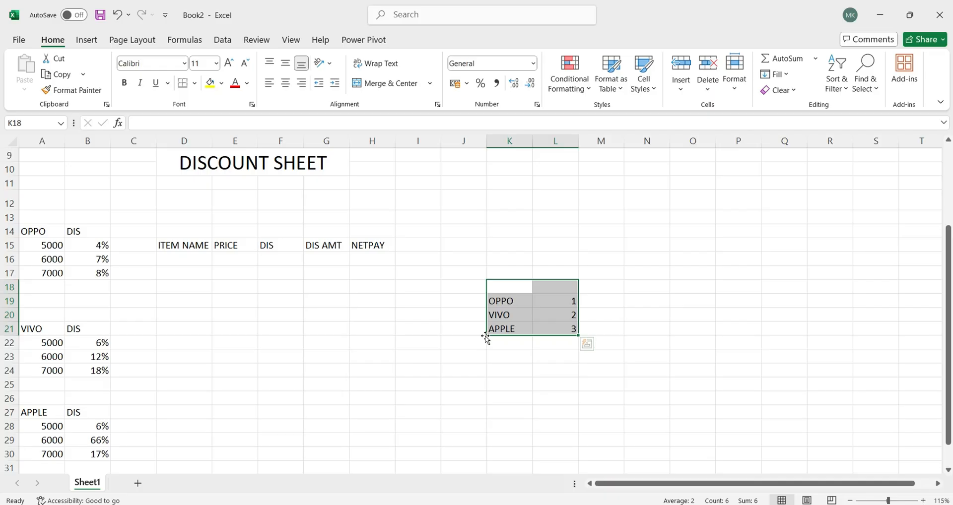
click(495, 307)
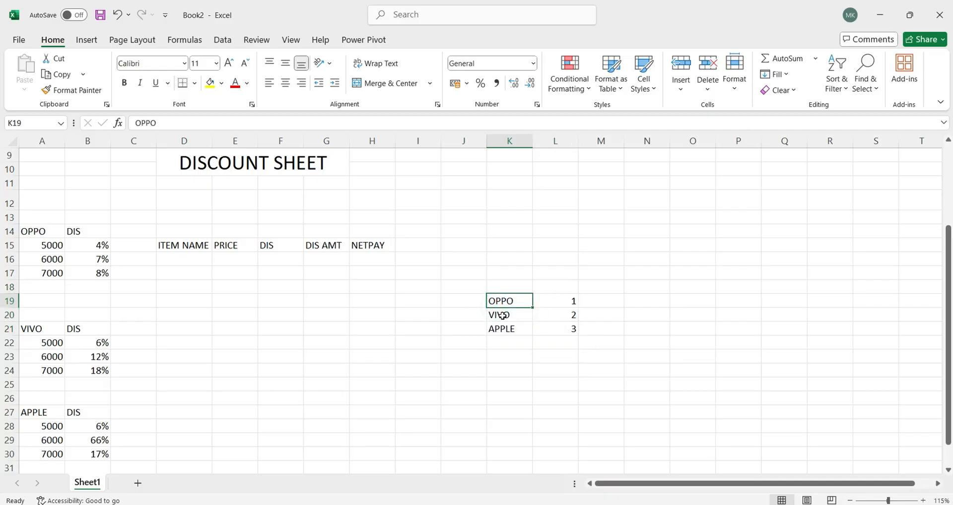
click(503, 315)
click(511, 332)
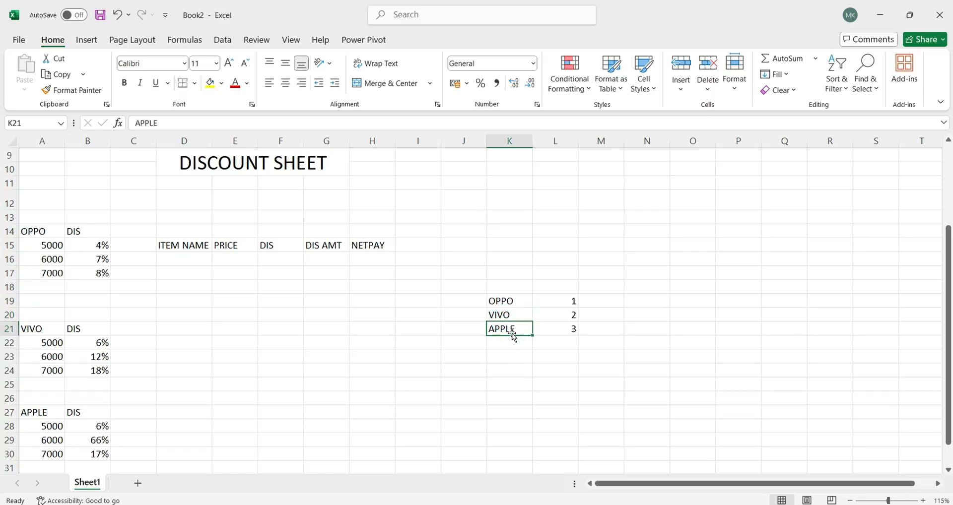
click(47, 232)
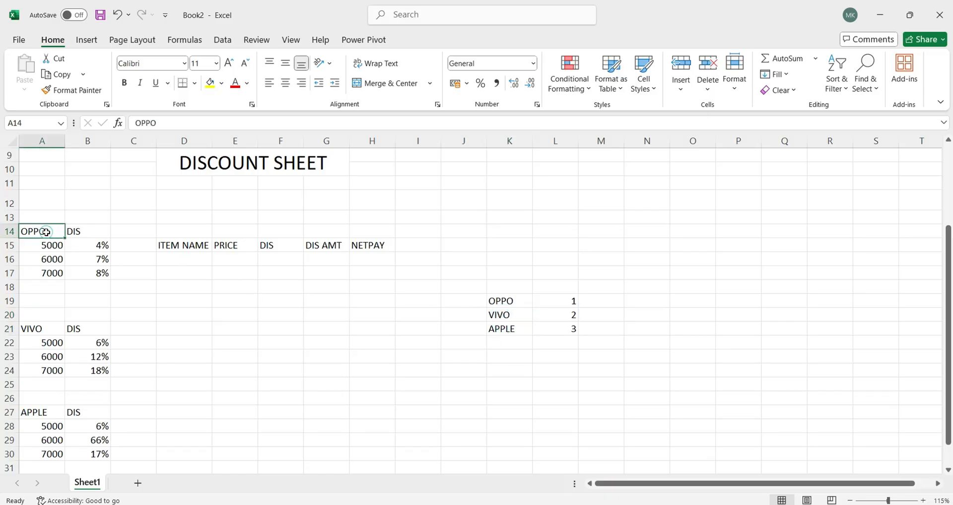
click(48, 465)
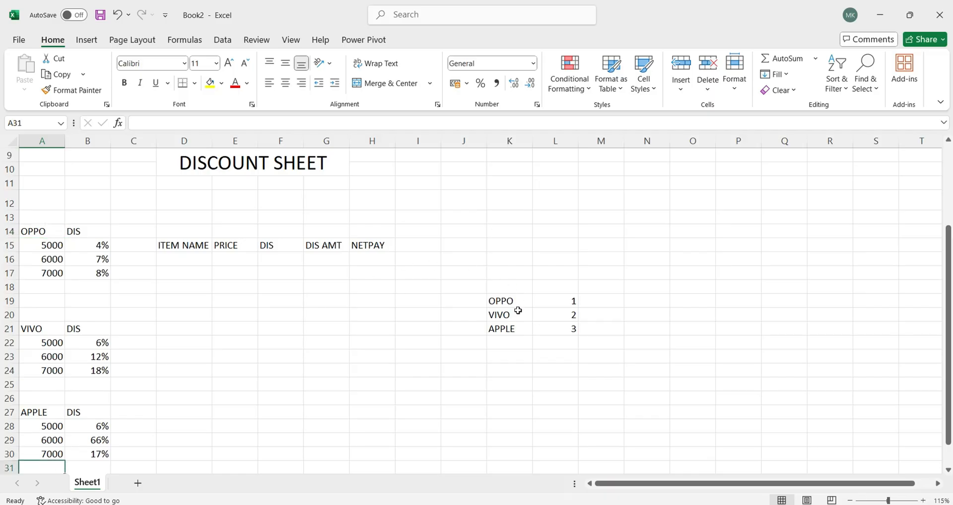
click(514, 338)
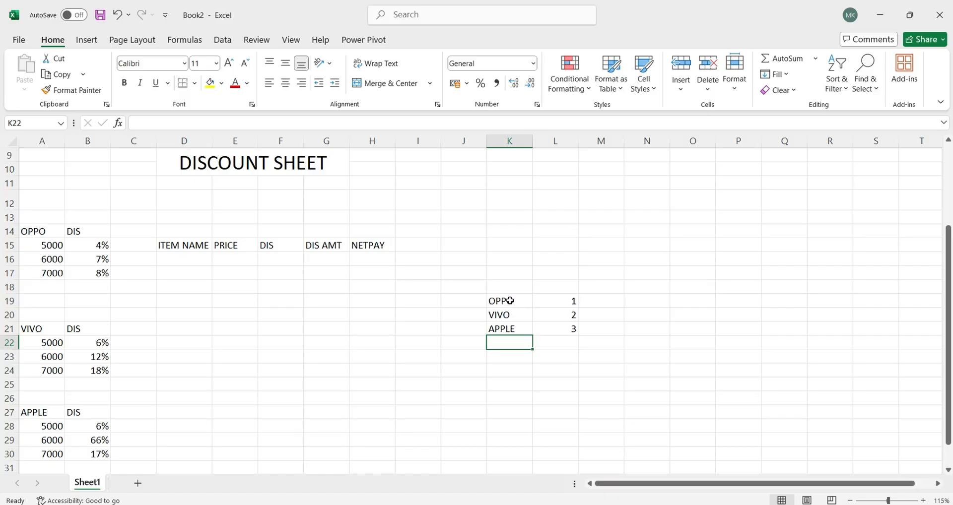
drag(509, 300, 547, 323)
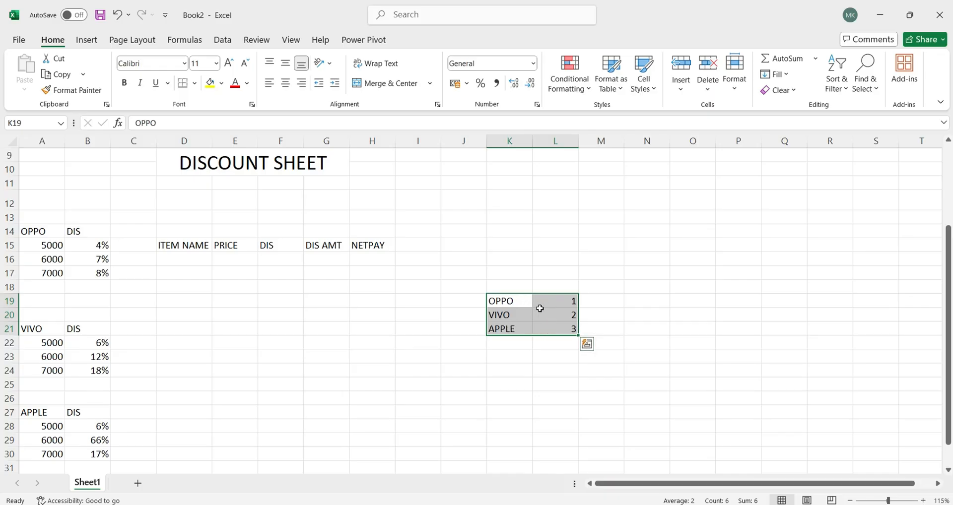
- Copy the OPPO heading from A14 into D16 as the first item name
click(179, 261)
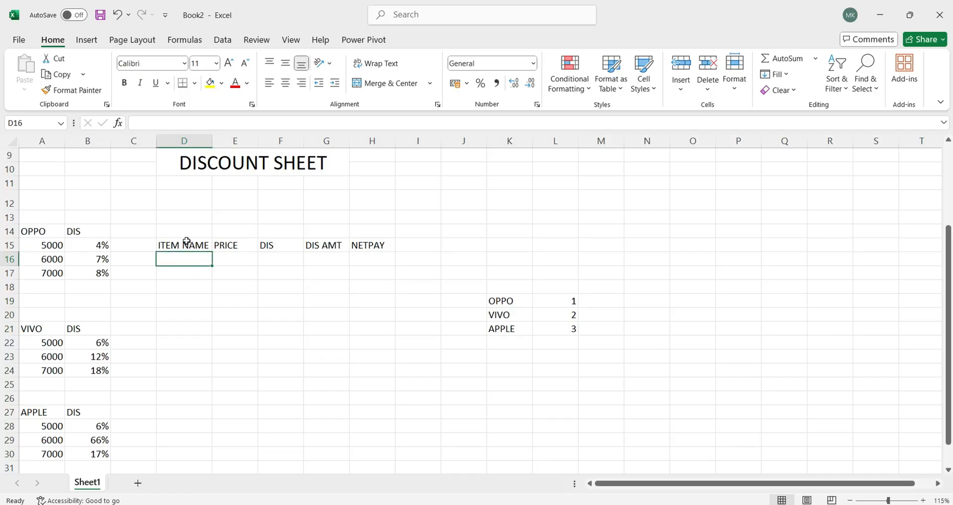
drag(187, 246, 209, 447)
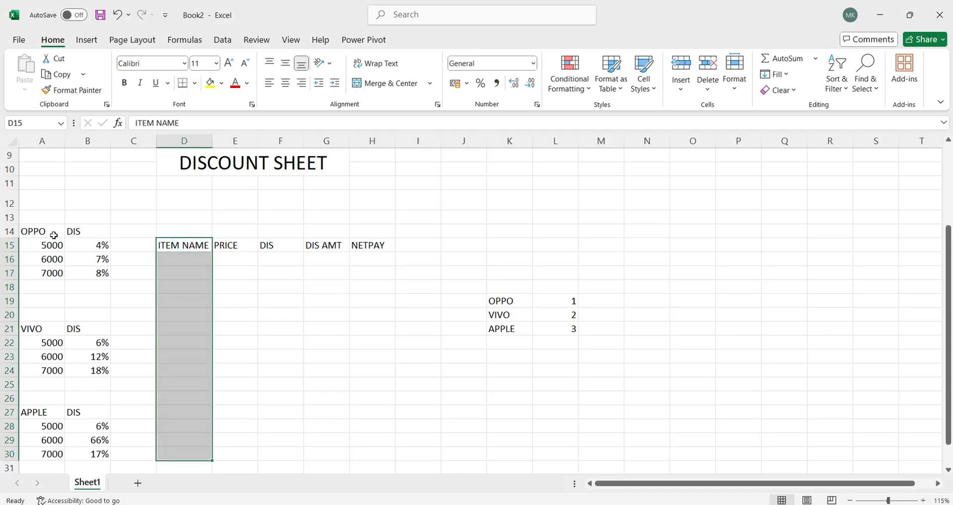
click(41, 232)
key(ctrl+c)
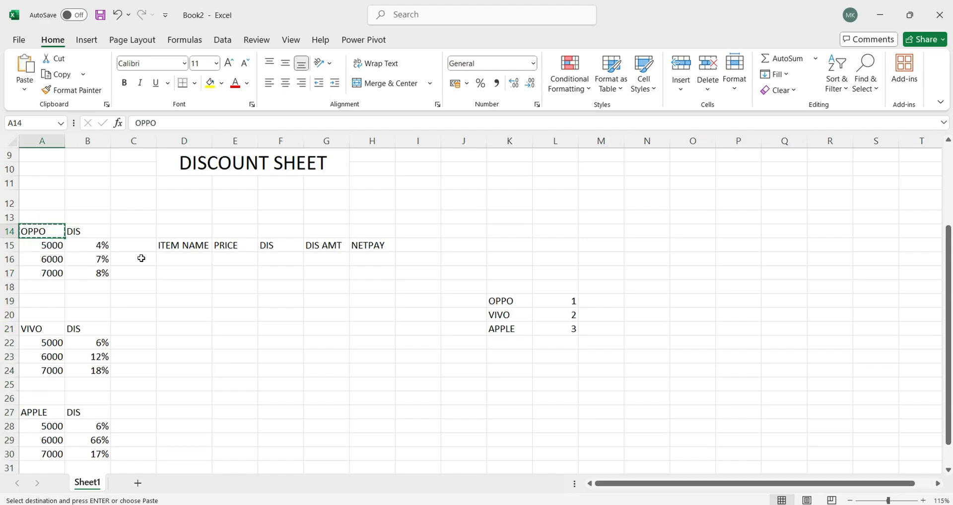
click(188, 256)
key(ctrl+v)
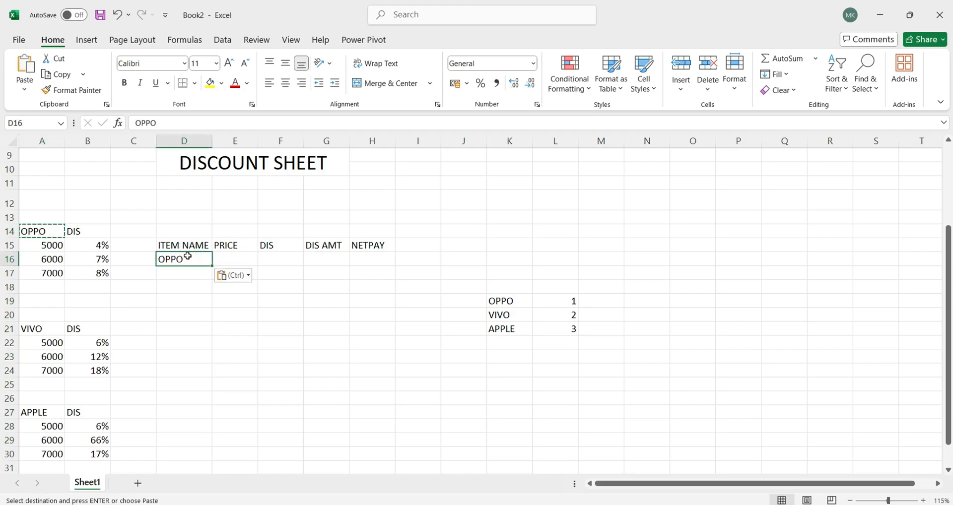
- Copy the VIVO heading from A21 into D17 and the APPLE heading from A27 into D18
click(62, 329)
key(ctrl+c)
click(181, 274)
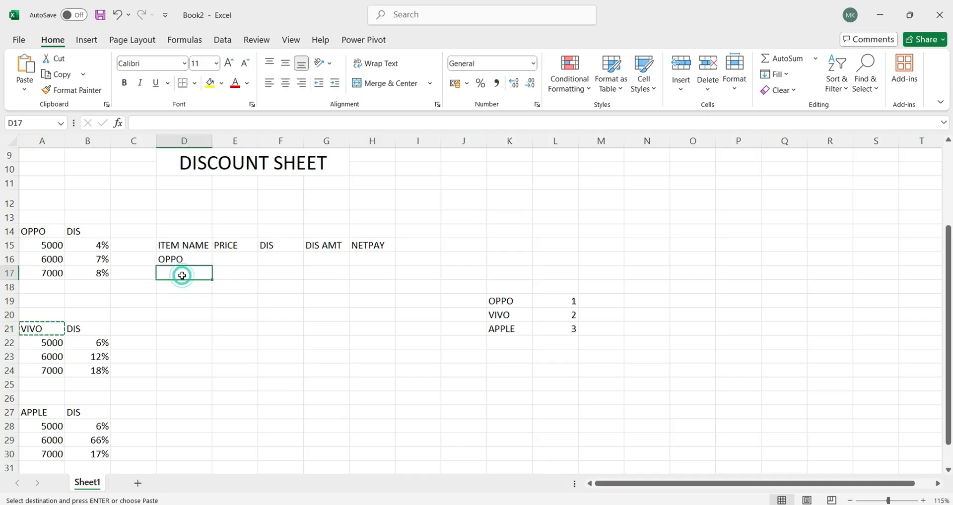
key(ctrl+v)
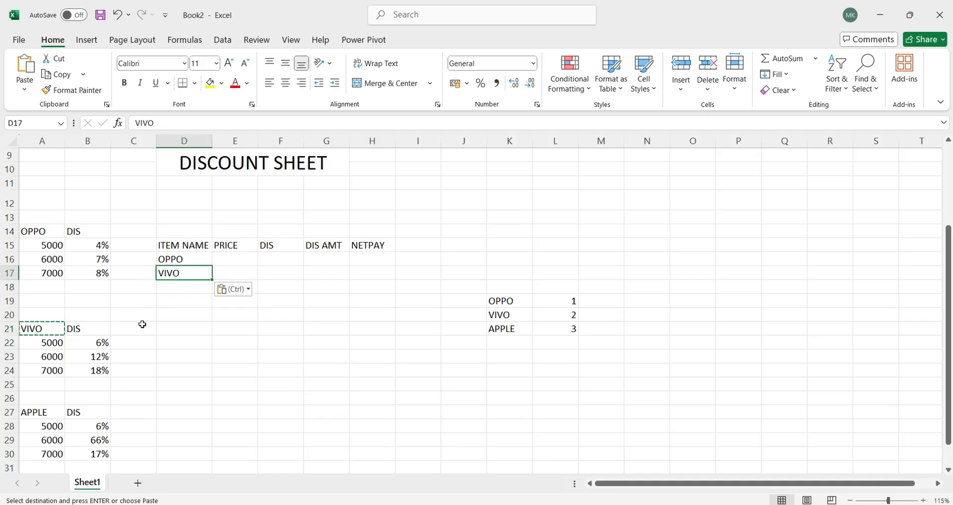
click(50, 412)
key(ctrl+c)
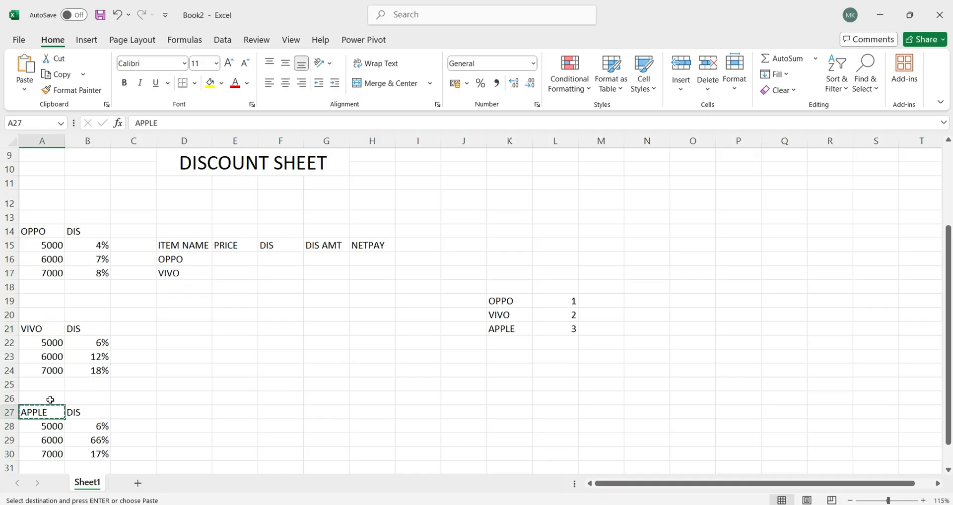
click(189, 284)
key(ctrl+v)
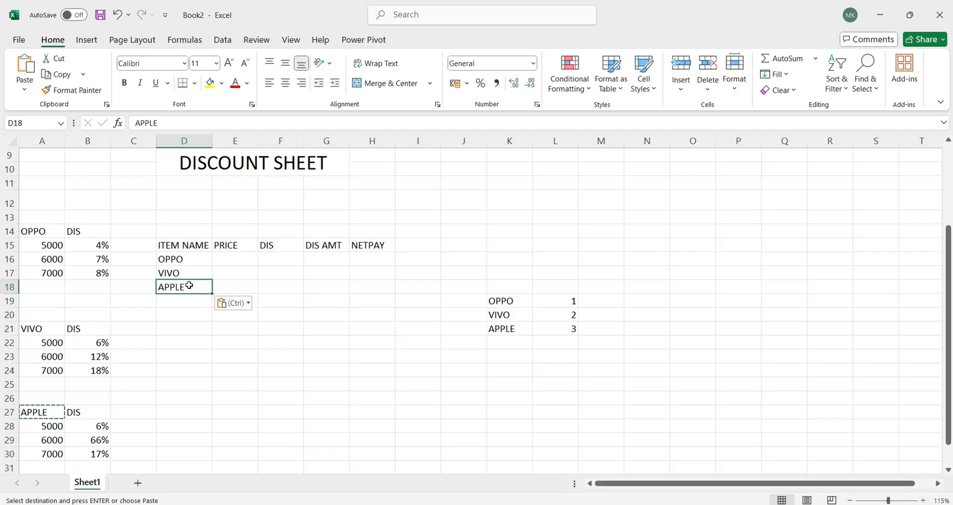
- Repeat the three brand names from D16:D18 three more times, filling the ITEM NAME column down to D27
drag(194, 260, 199, 293)
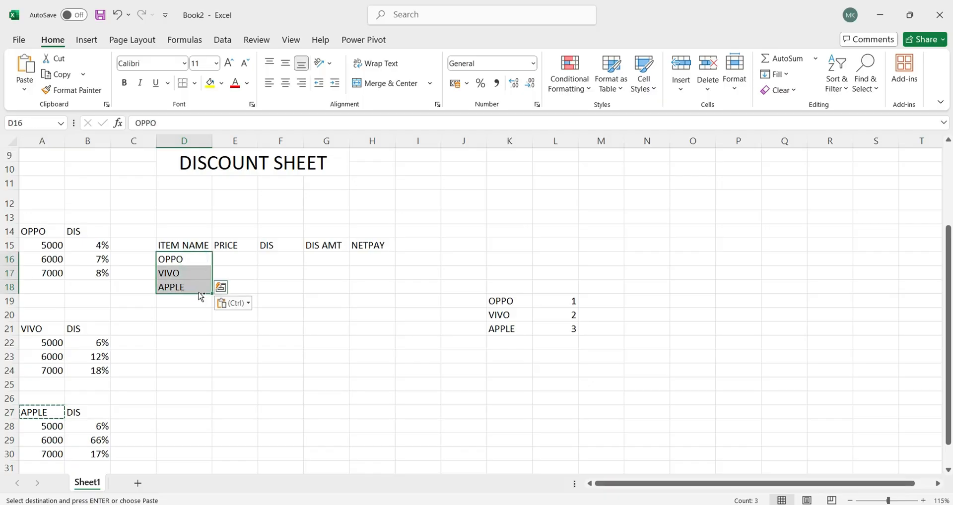
key(ctrl+c)
click(189, 305)
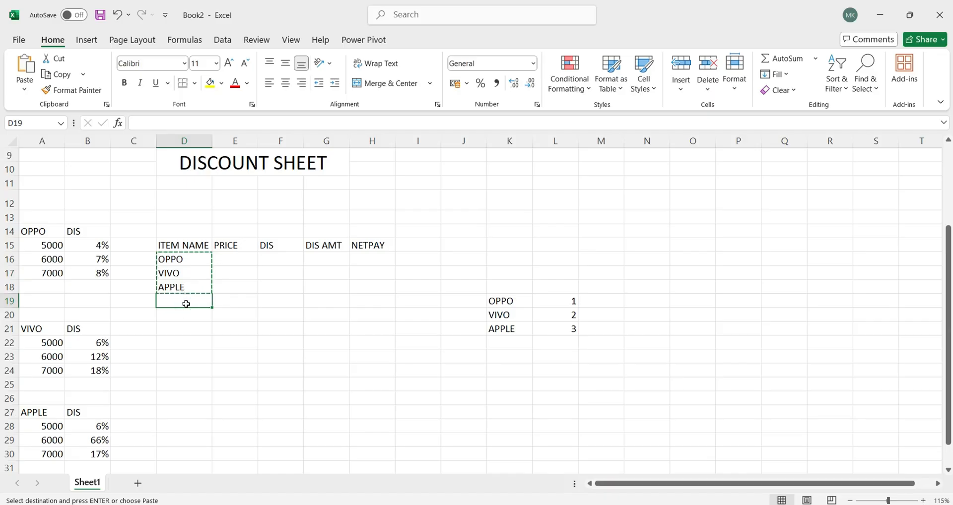
key(ctrl+v)
click(182, 344)
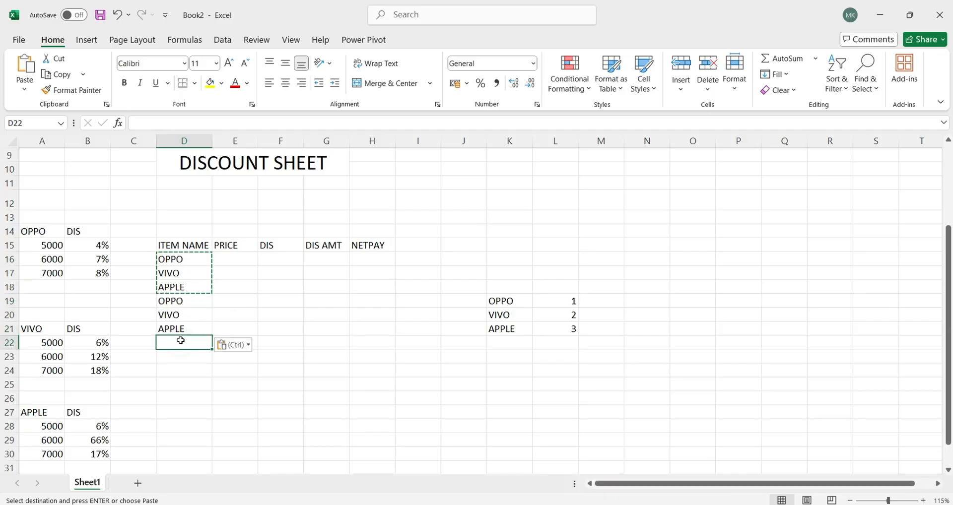
key(ctrl+v)
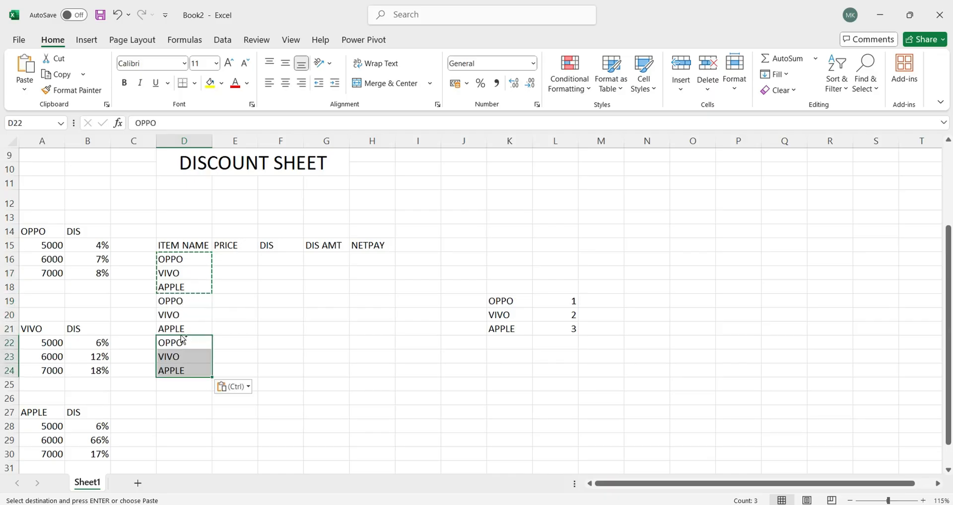
click(184, 383)
key(ctrl+v)
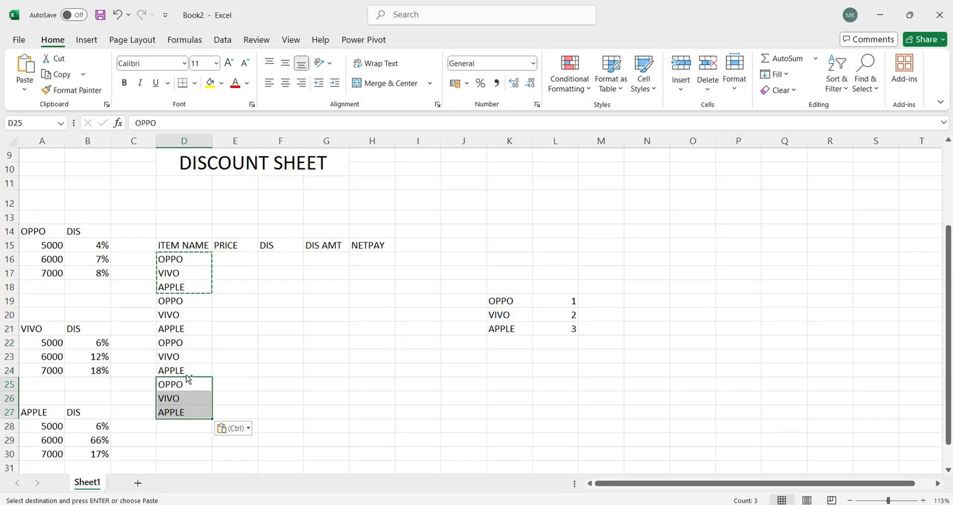
- Enter =RANDBETWEEN(5000,7000) in E16 to generate a random price for the first item
click(225, 260)
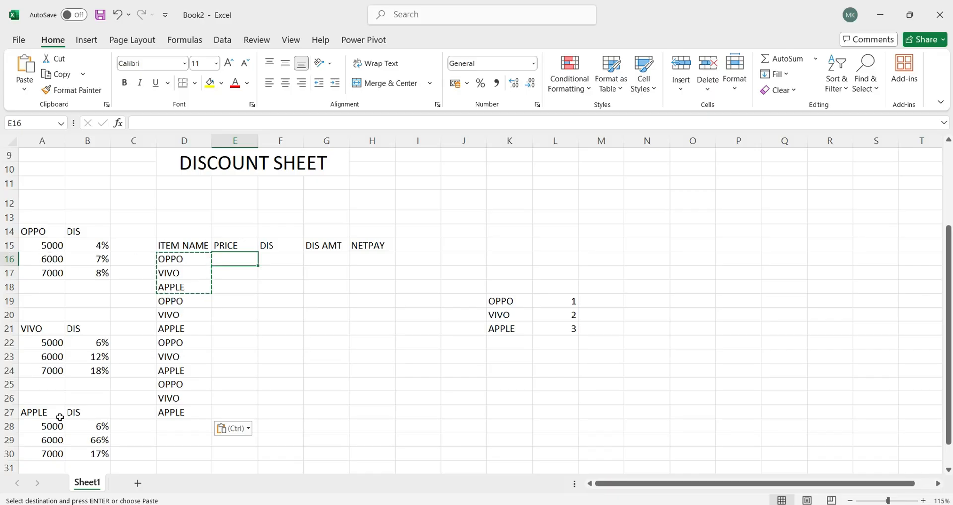
click(49, 245)
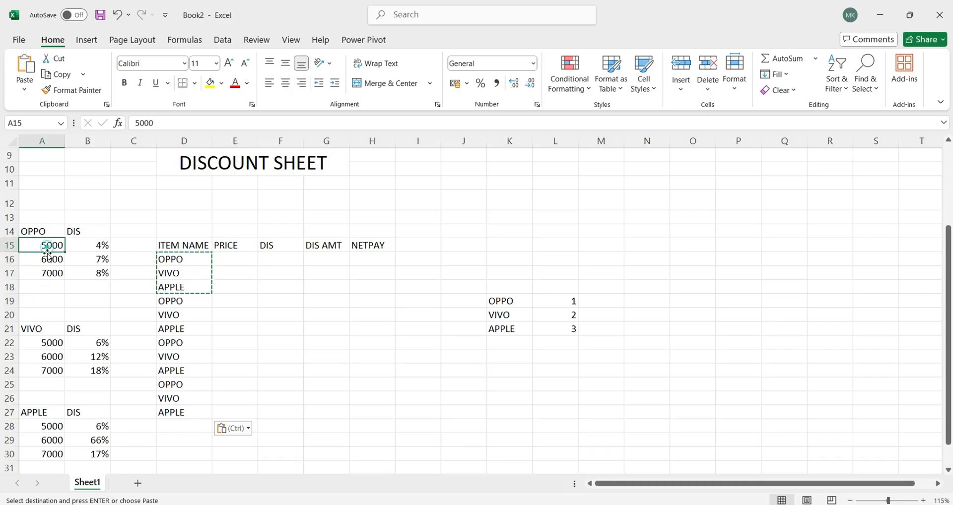
click(48, 286)
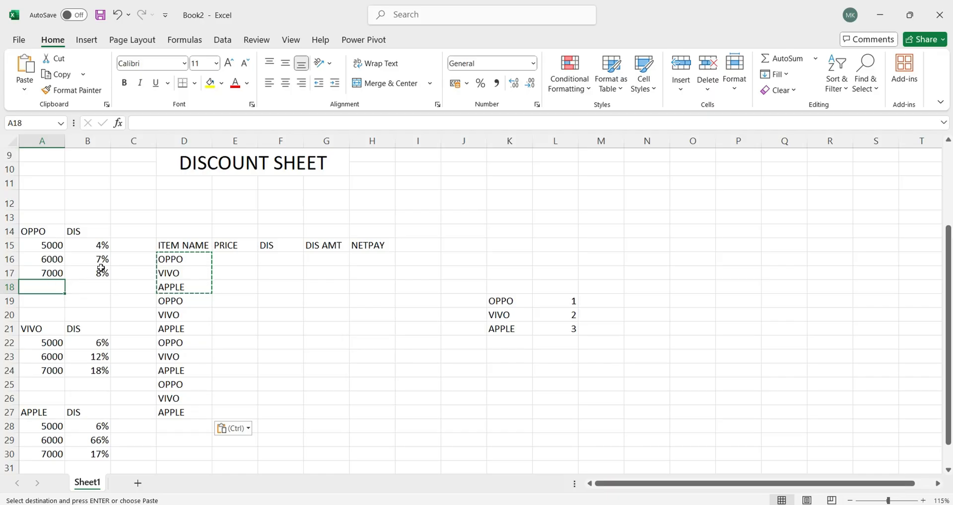
click(233, 259)
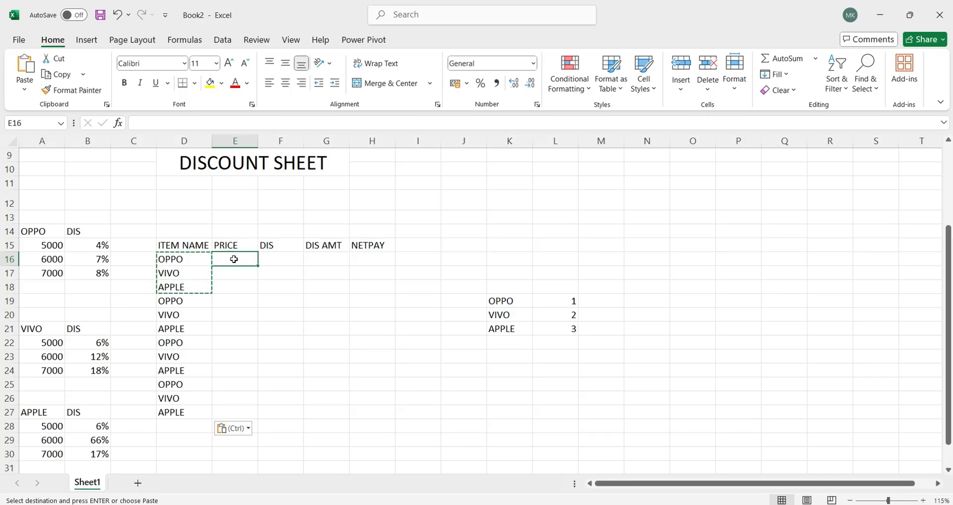
text(=)
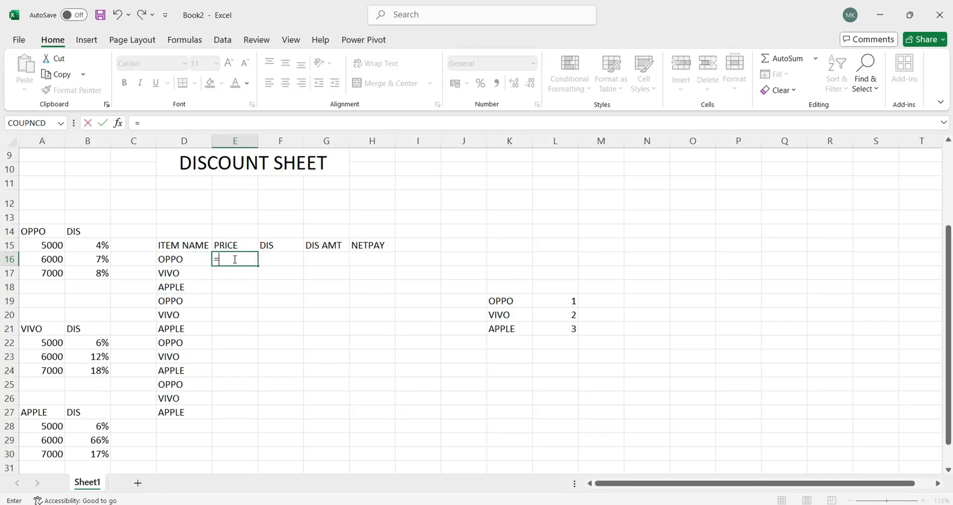
text(rand)
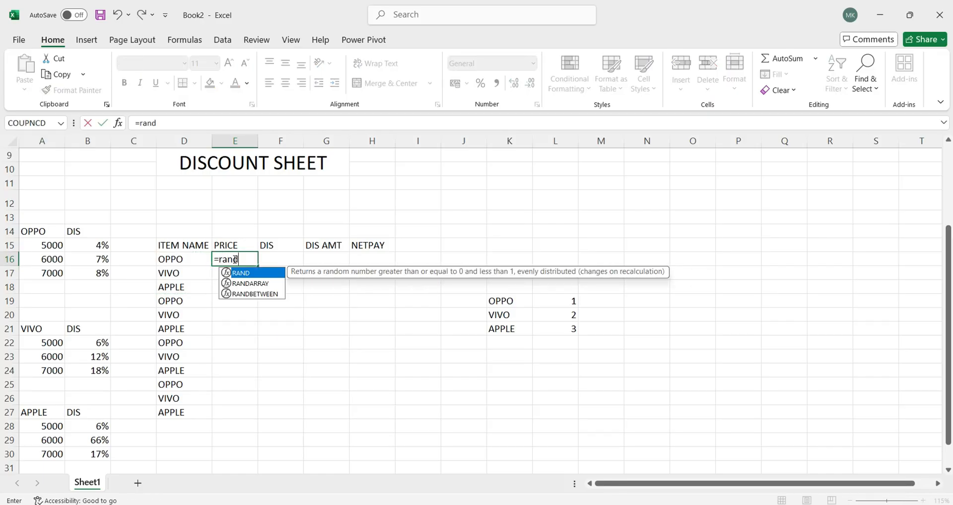
key(Down)
key(Down)
key(Tab)
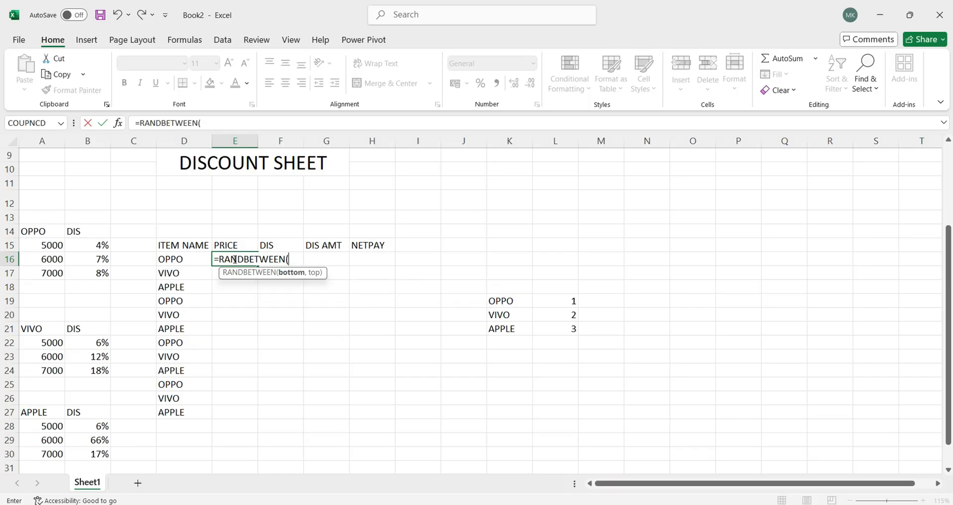
text(5000,)
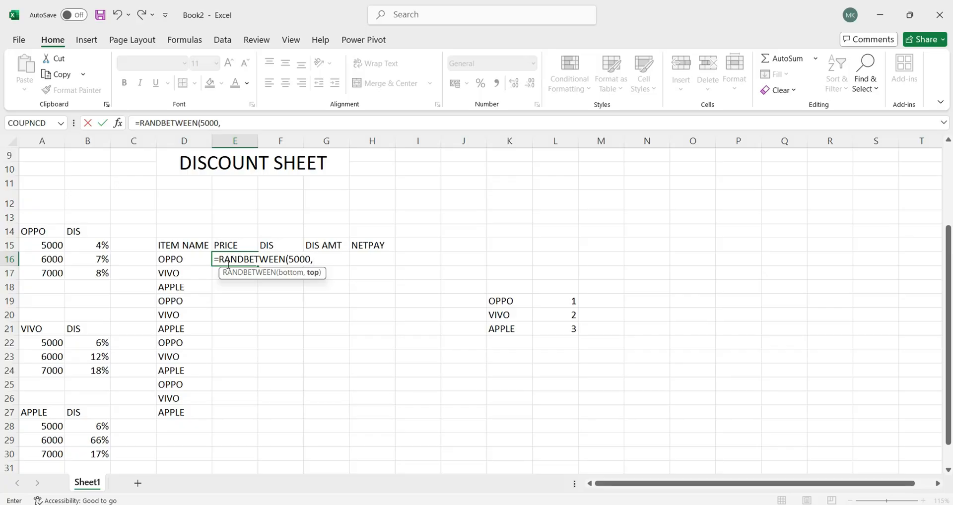
text(7000))
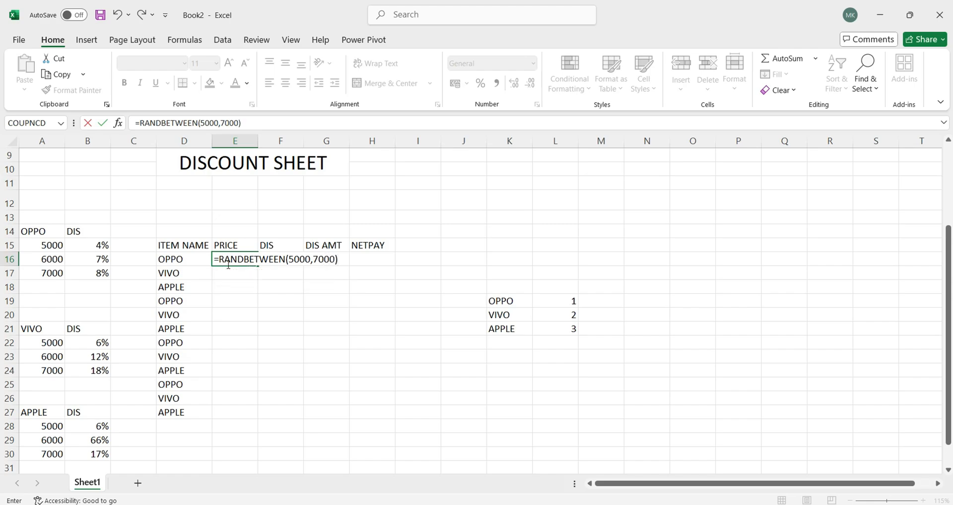
key(Return)
- Fill the RANDBETWEEN price formula from E16 down through E27 so every item has a price
click(228, 264)
key(shift+Down)
key(shift+Down)
key(shift+Down)
key(shift+Down)
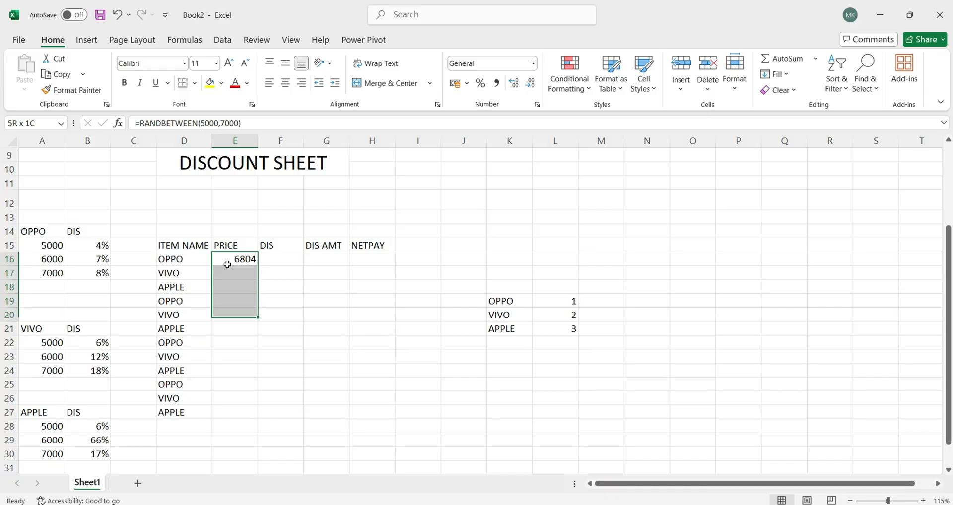
key(shift+Down)
key(shift+Down)
key(shift+Down)
key(shift+Down)
key(shift+Down)
key(shift+Down)
key(shift+Down)
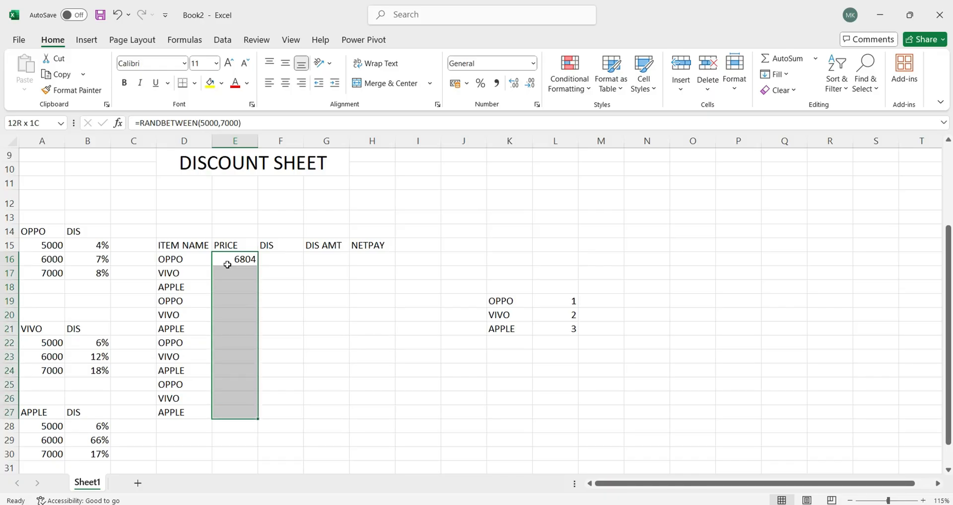
key(ctrl+d)
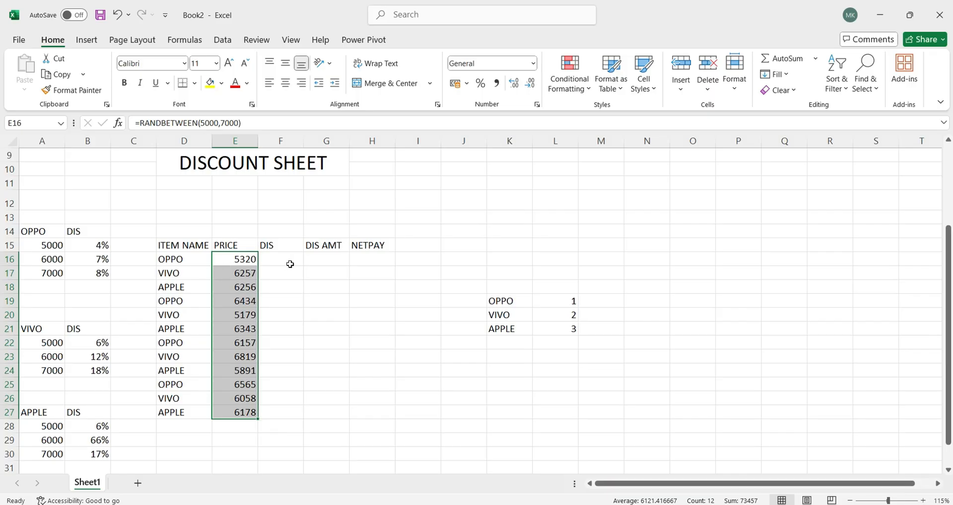
- Enter the test letter f in F17 and F18 to trigger a recalculation of the random prices, and clear both entries
click(222, 283)
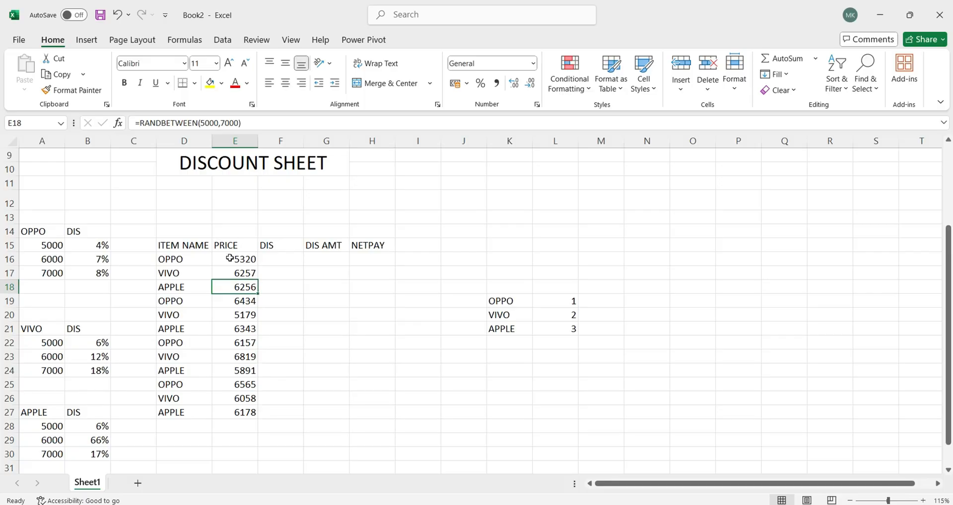
drag(230, 258, 236, 413)
drag(235, 263, 238, 274)
click(297, 276)
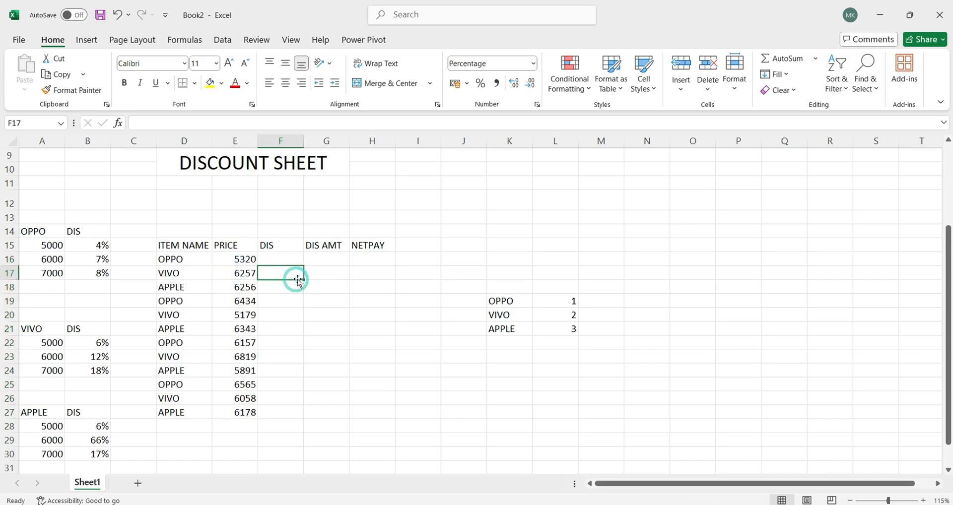
text(f)
key(Return)
text(f)
key(Return)
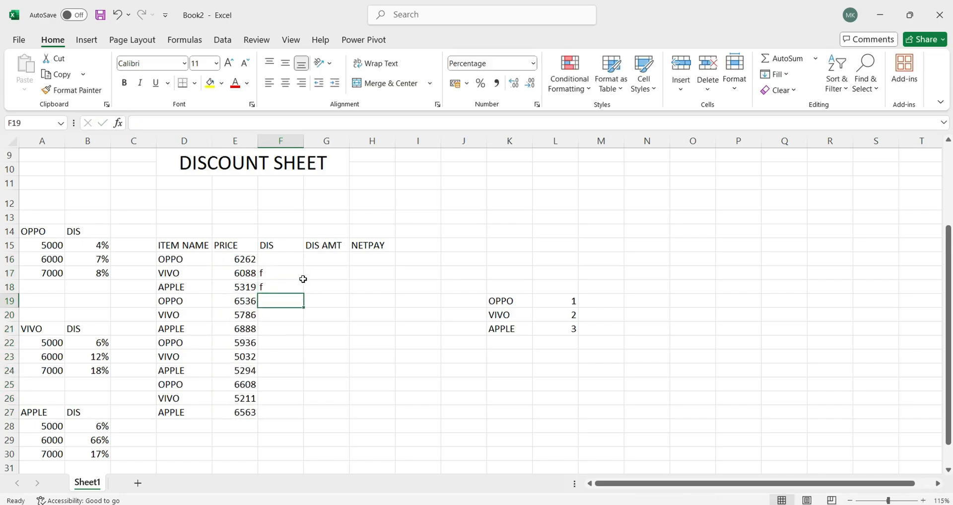
drag(284, 269, 305, 315)
key(Delete)
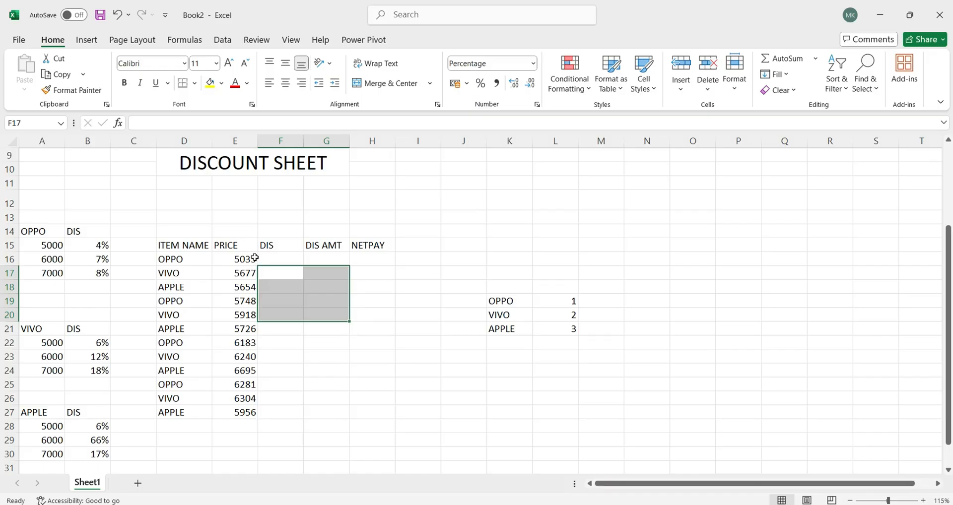
- Replace the random price formulas in E16:E27 with their fixed values by copying and pasting them in place as values
drag(252, 258, 255, 415)
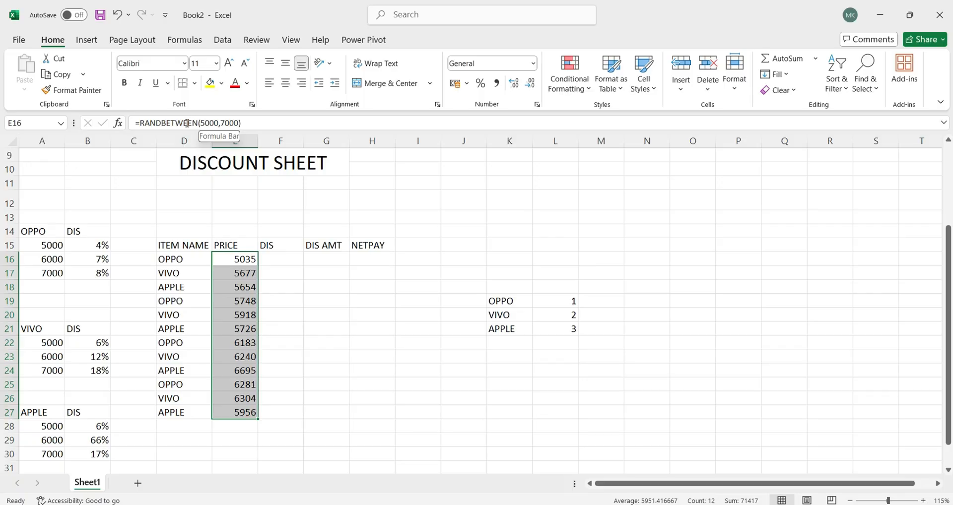
key(ctrl+c)
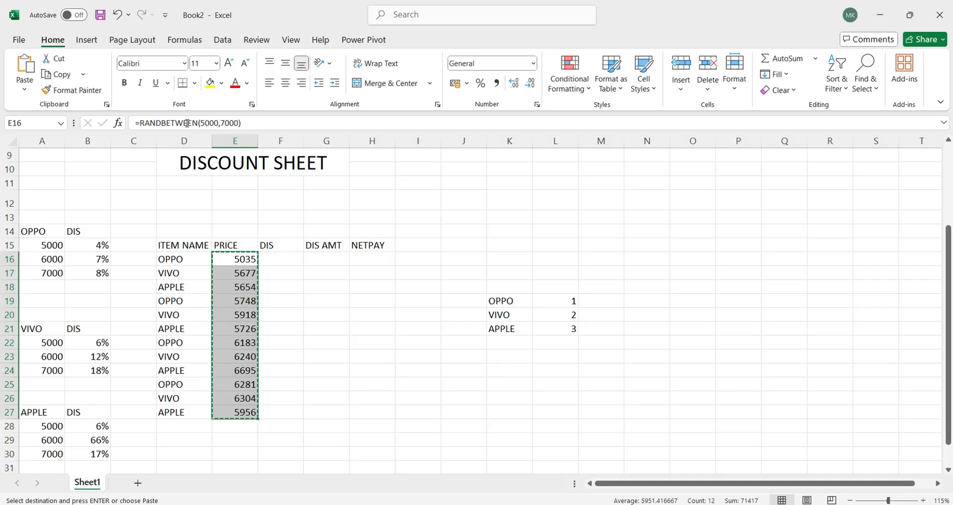
key(alt)
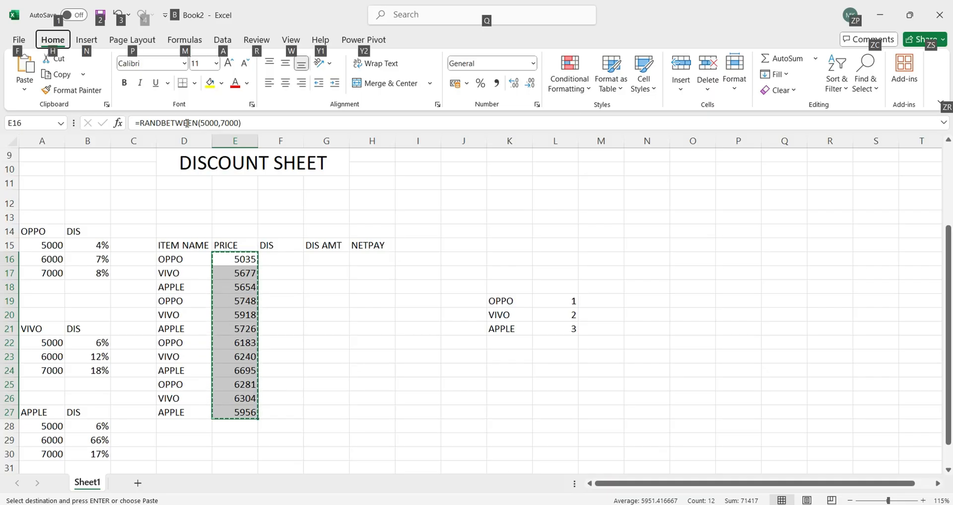
key(h)
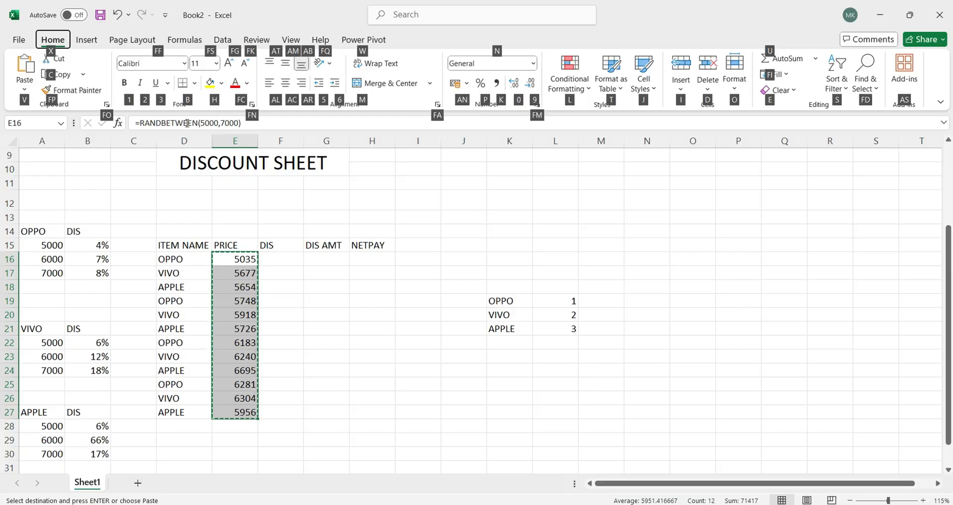
key(v)
key(v)
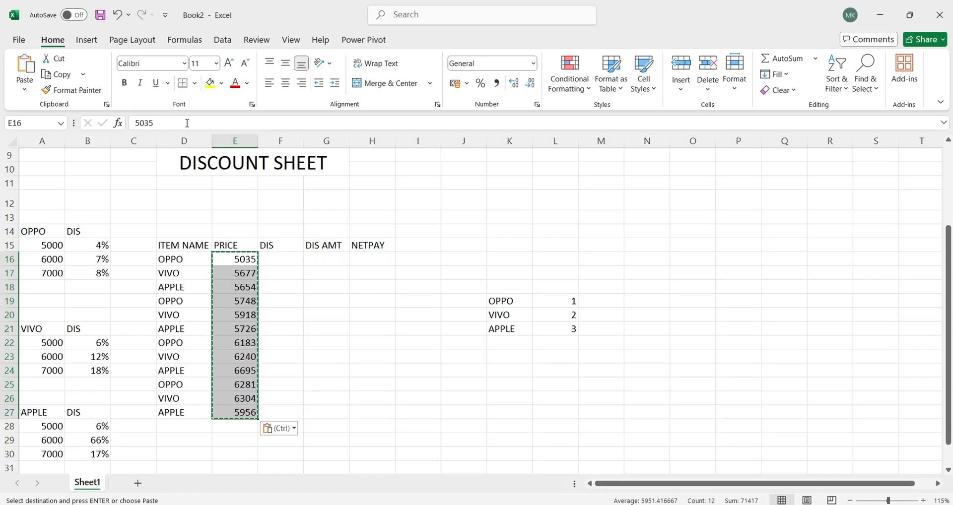
key(Escape)
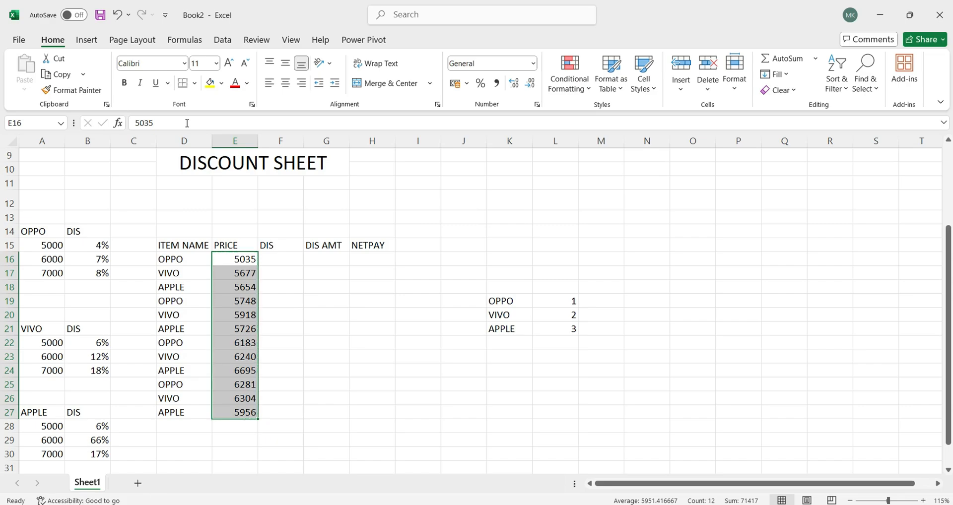
click(159, 127)
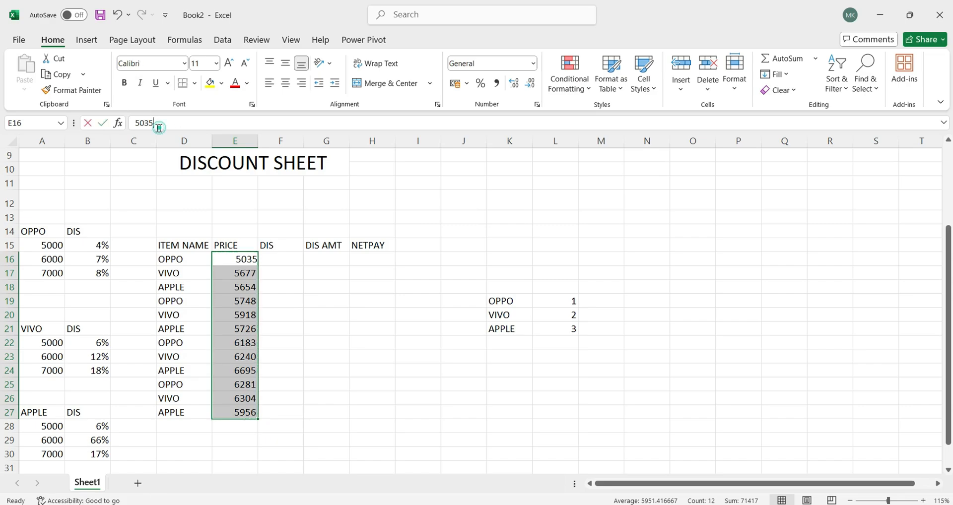
click(245, 274)
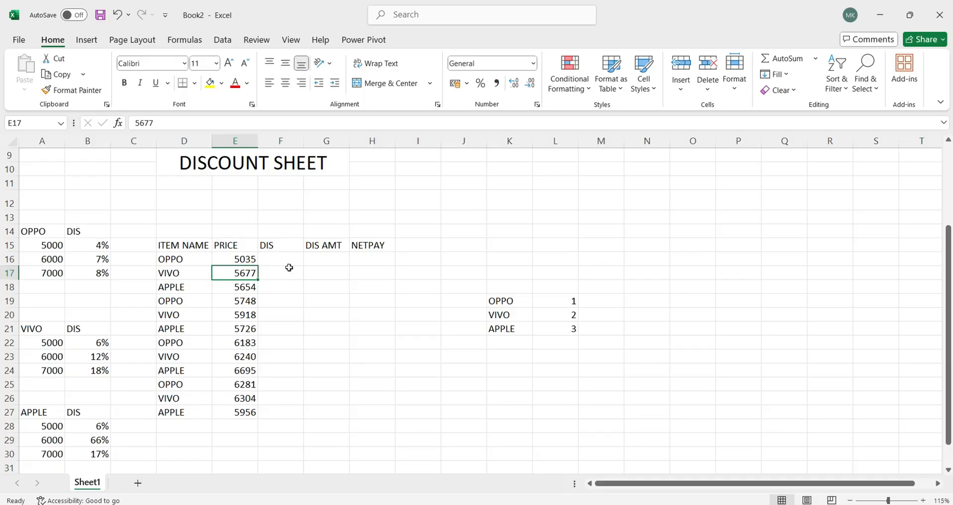
- Examine how the VIVO item and its price in row 17 relate to the price tiers and discounts in A21:B24
click(283, 258)
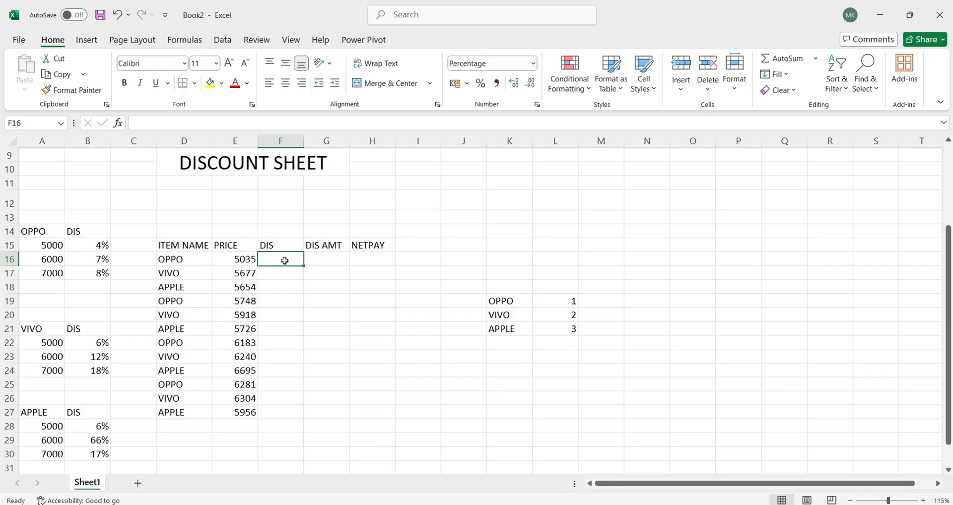
click(204, 275)
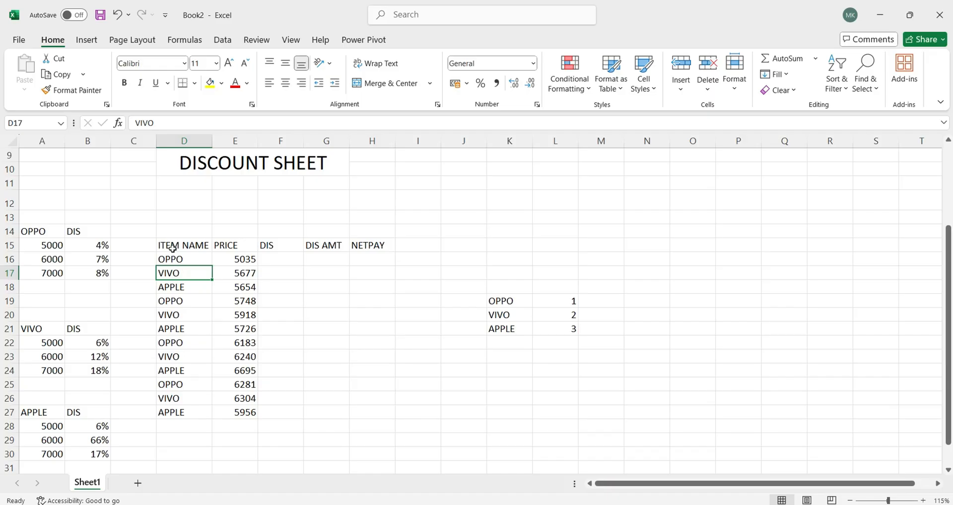
drag(166, 286, 173, 315)
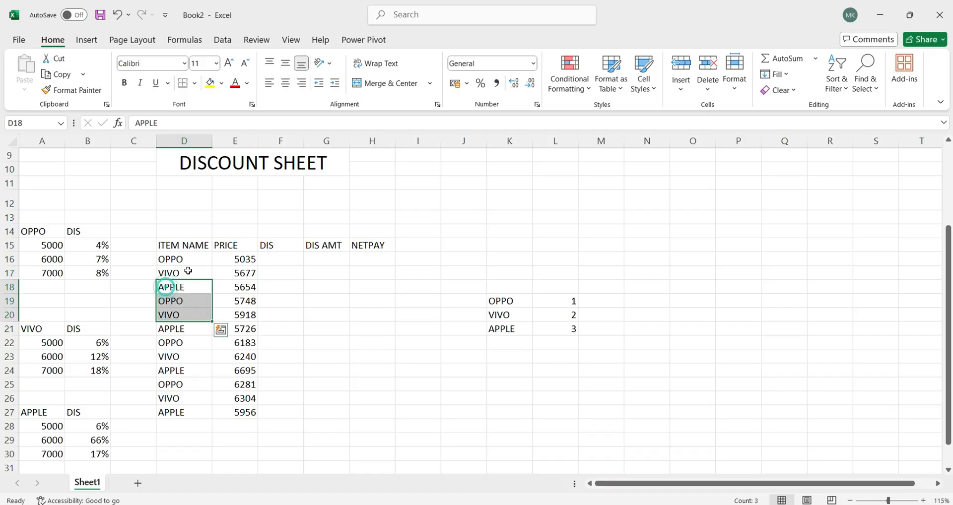
click(188, 260)
click(186, 274)
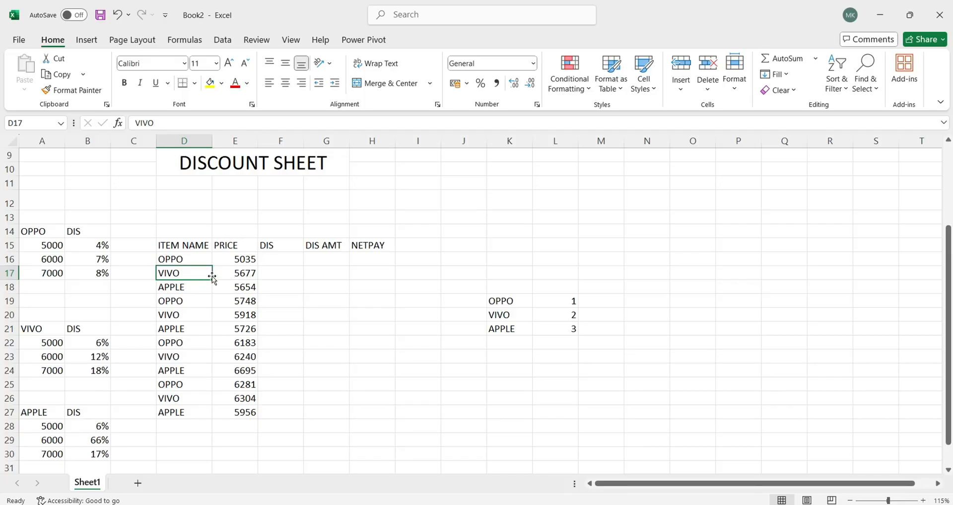
click(240, 273)
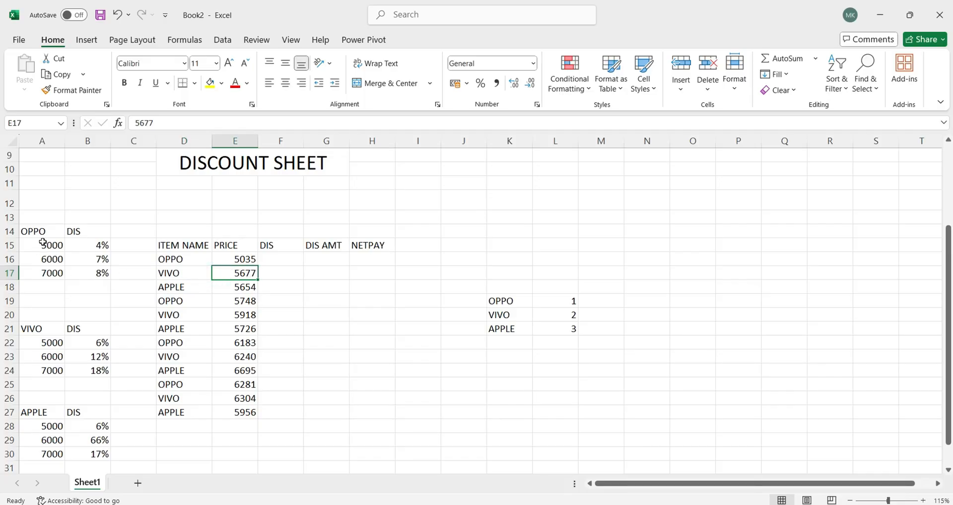
drag(38, 329, 81, 373)
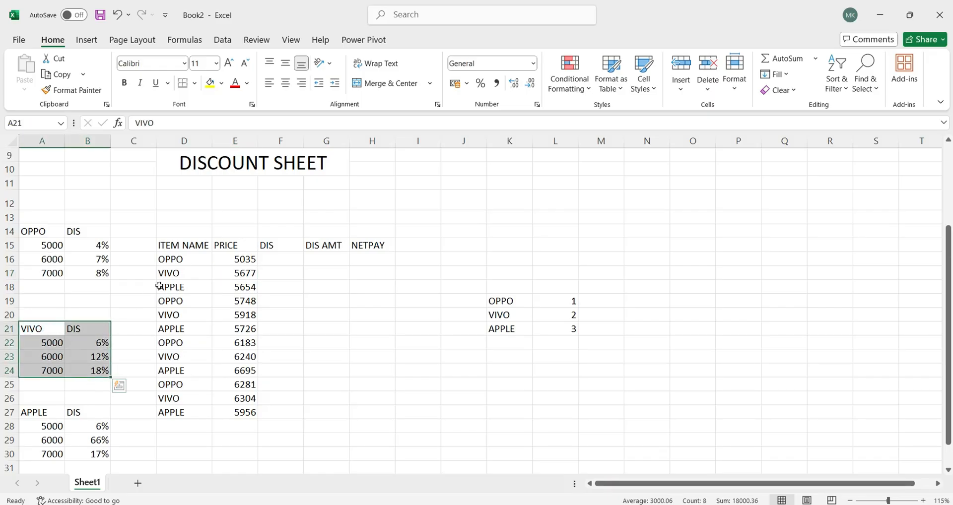
drag(171, 273, 248, 275)
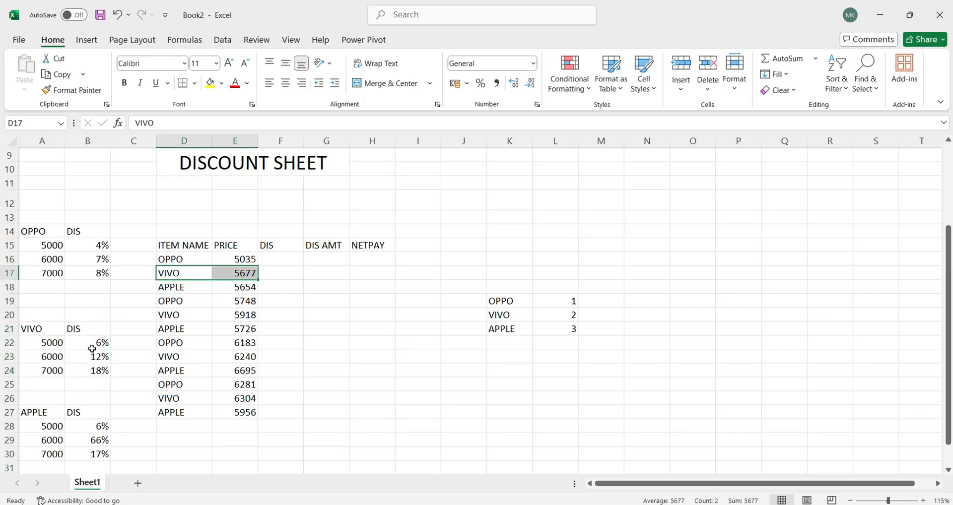
drag(53, 344, 56, 353)
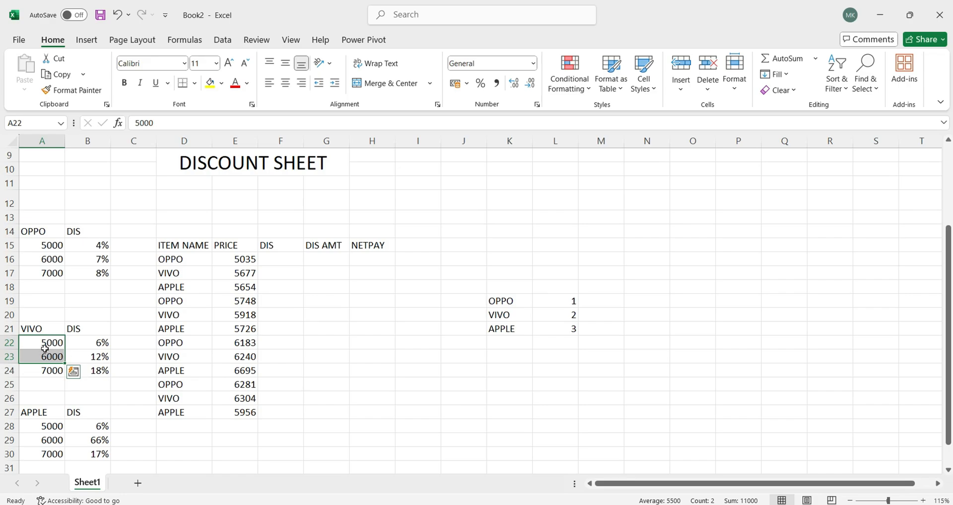
click(99, 342)
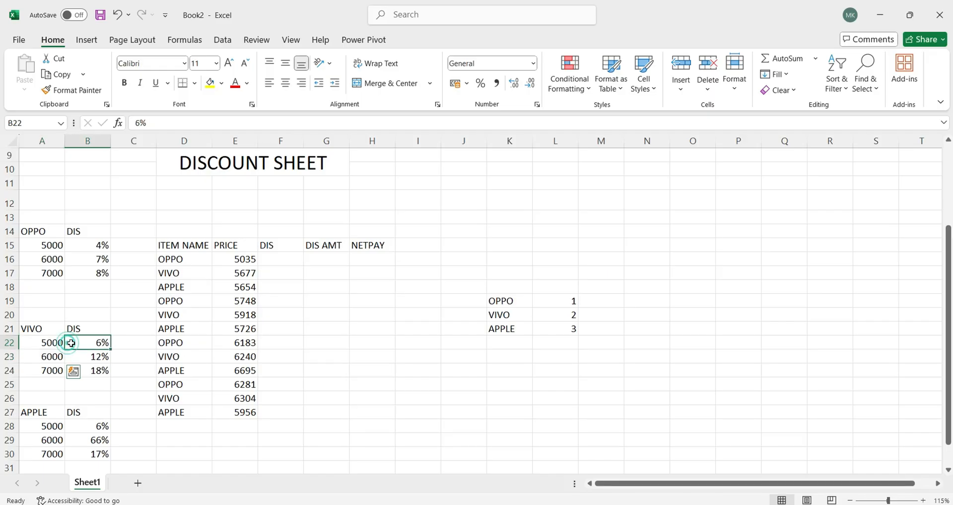
click(50, 360)
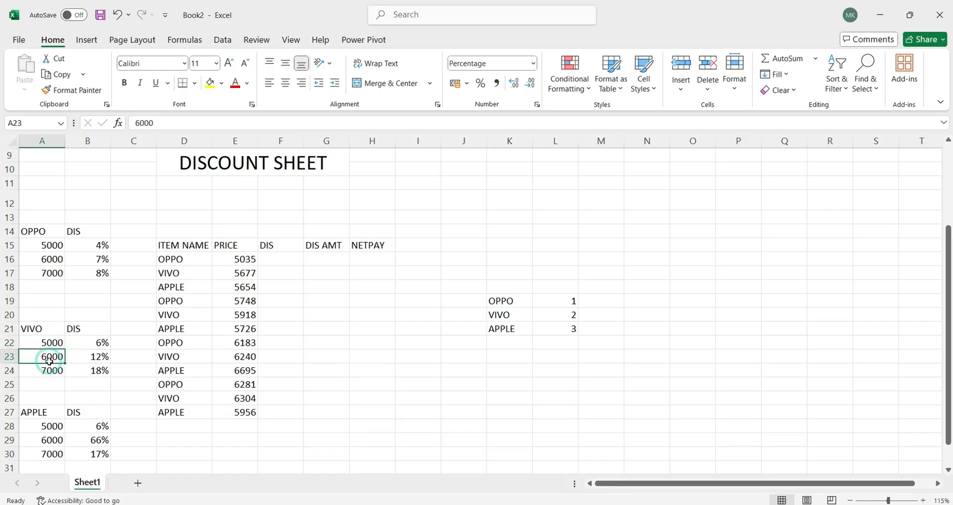
drag(50, 363, 52, 370)
click(88, 360)
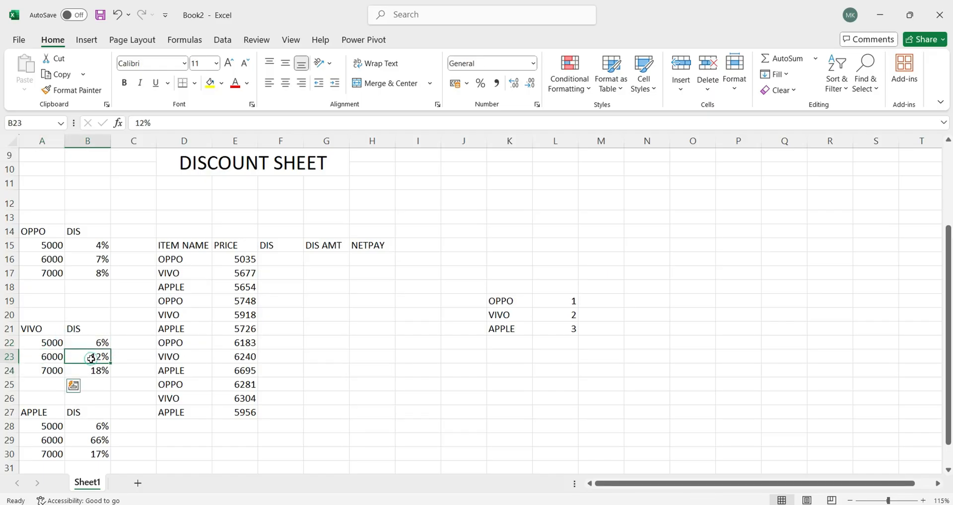
click(55, 372)
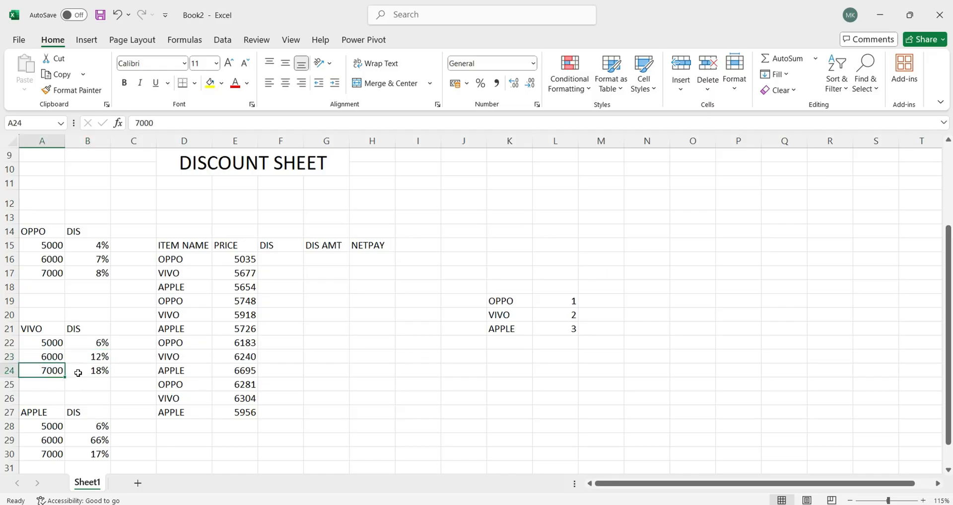
click(78, 372)
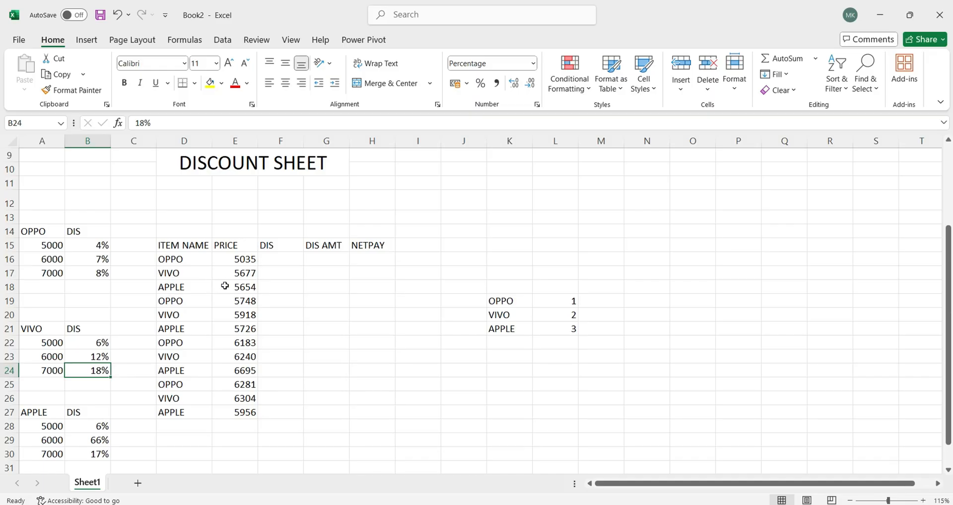
drag(198, 282, 278, 274)
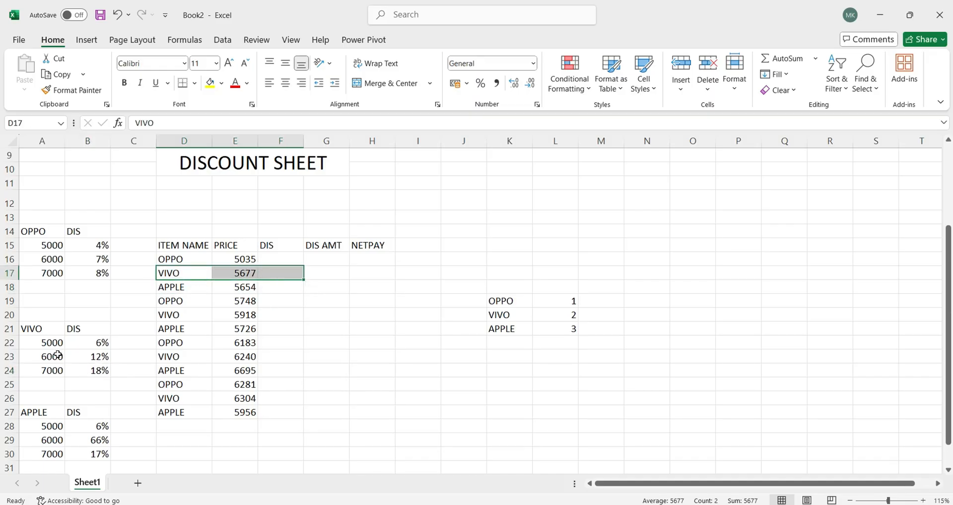
drag(58, 355, 98, 357)
click(279, 271)
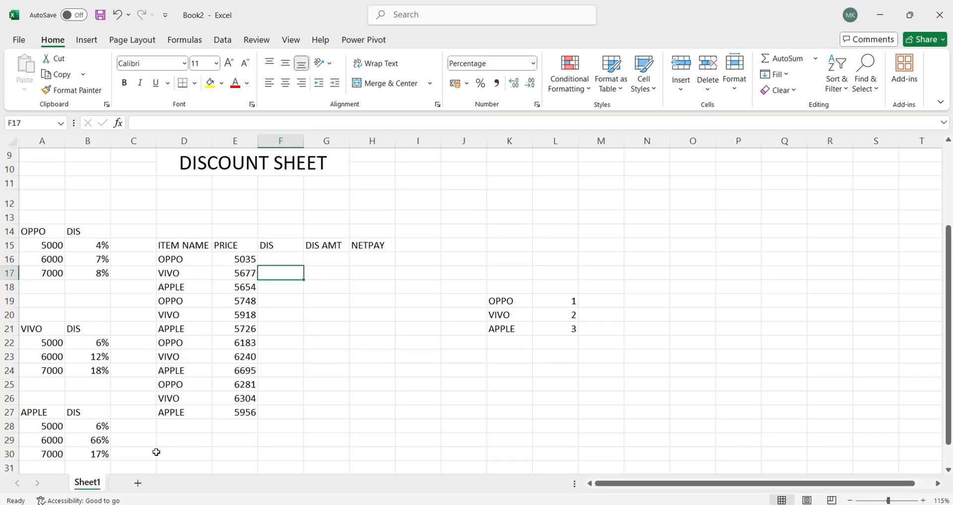
- Examine the APPLE item and price in row 27 against the price tiers of the APPLE discount table in A27:B30
click(179, 407)
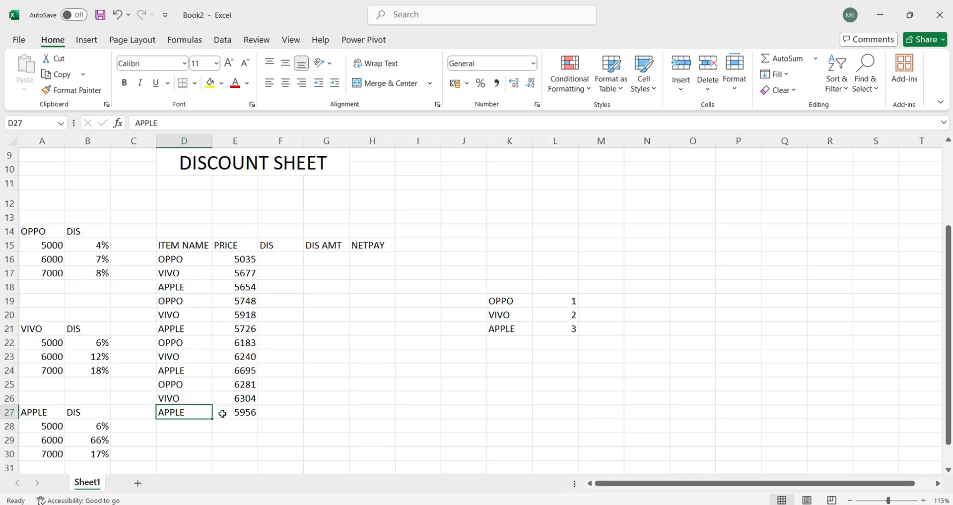
click(248, 416)
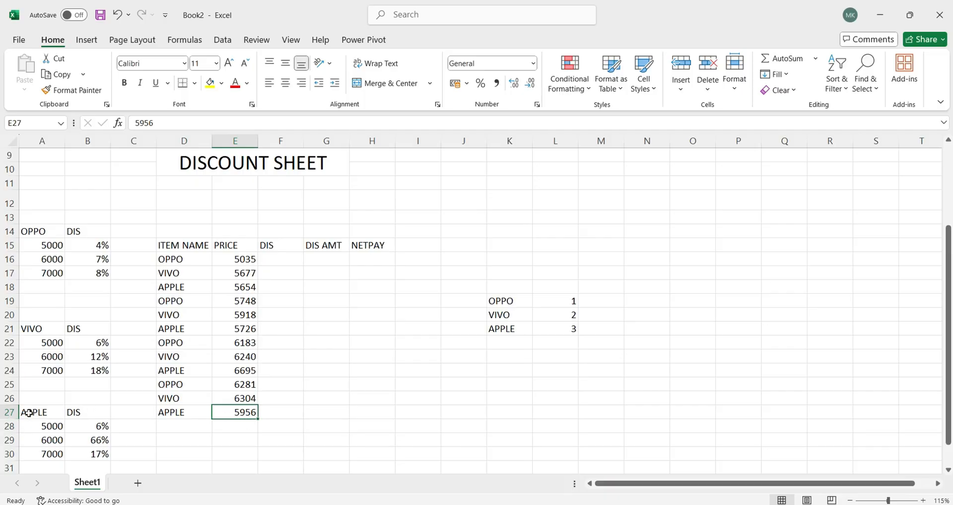
drag(28, 413, 89, 453)
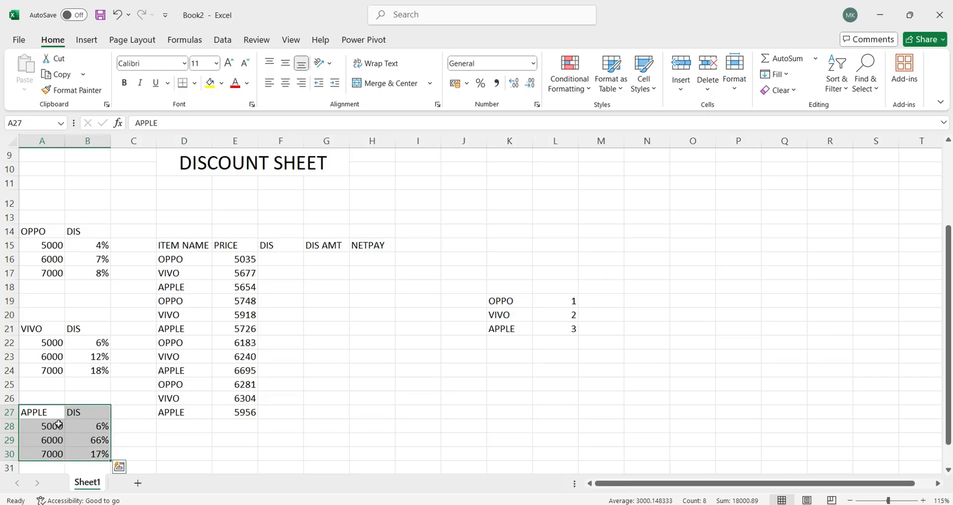
click(58, 425)
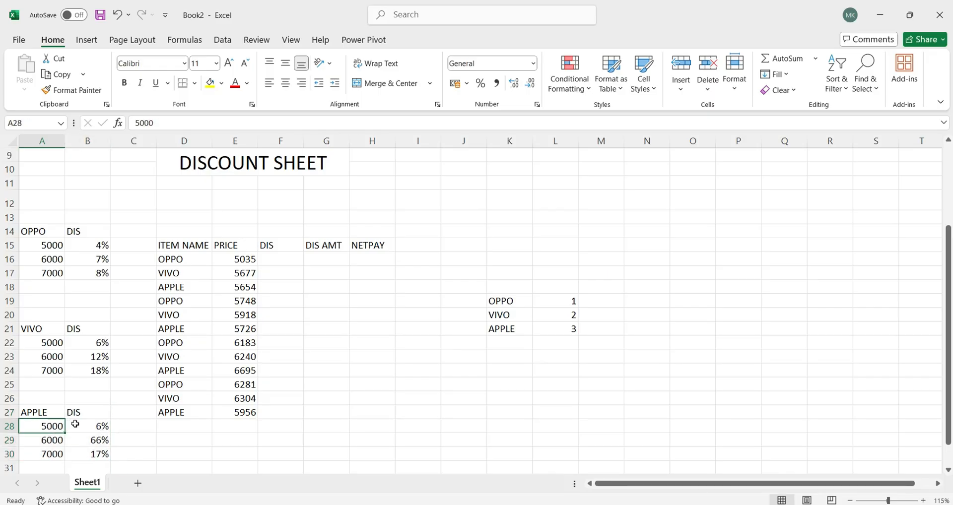
click(46, 453)
click(47, 441)
click(47, 427)
click(48, 440)
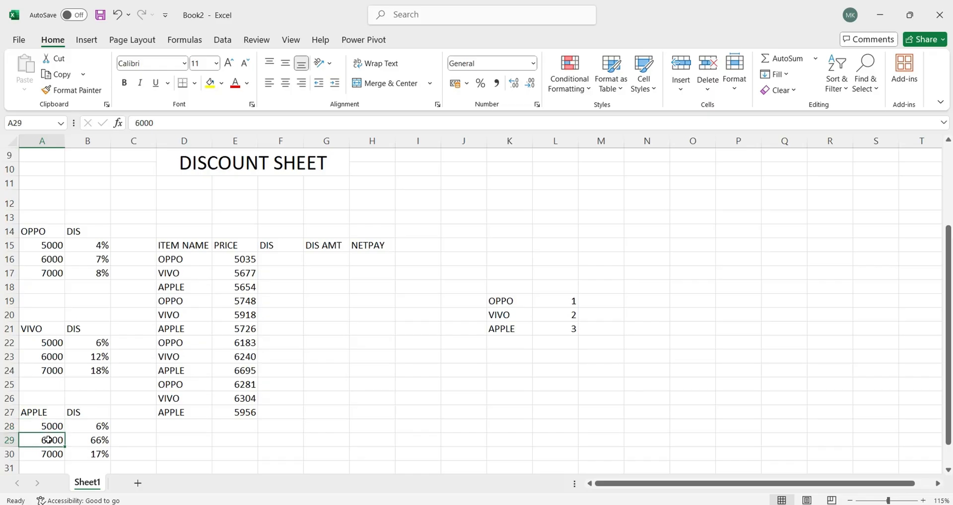
- Compare the APPLE discount rates in B28 and B29 to see which one applies to the item in row 27
click(103, 426)
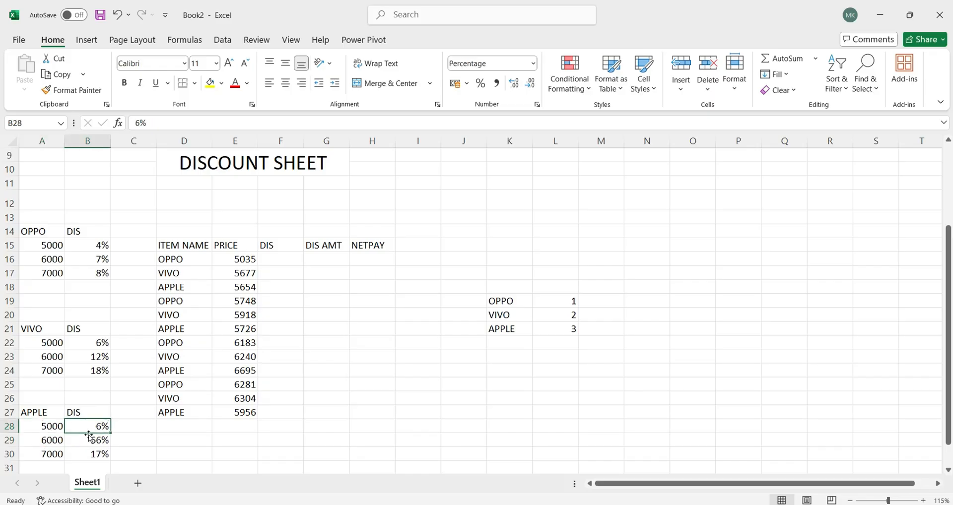
click(89, 434)
click(84, 441)
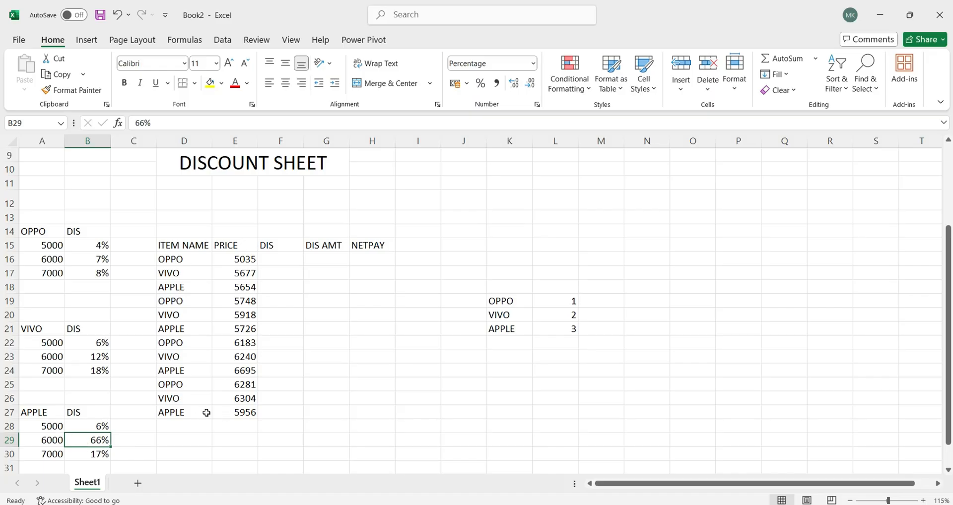
click(191, 415)
key(shift+Right)
drag(43, 430, 102, 426)
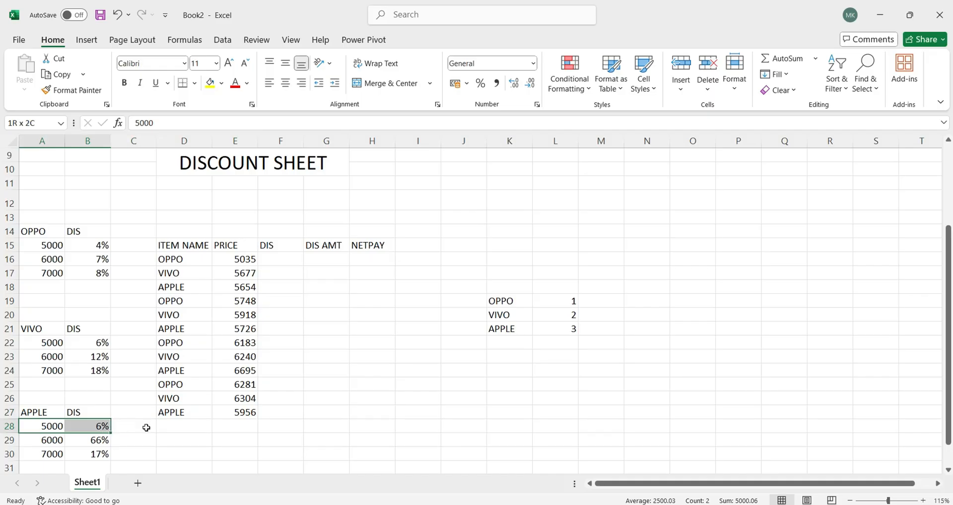
click(277, 411)
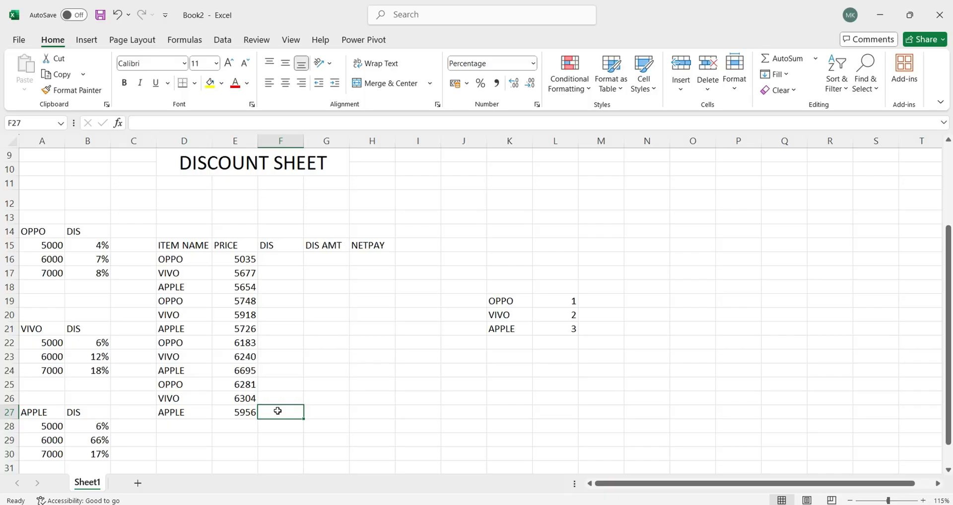
- Start an INDEX formula in F16 with a parenthesized reference list, adding the OPPO discounts $B$15:$B$17 as its first area
click(274, 258)
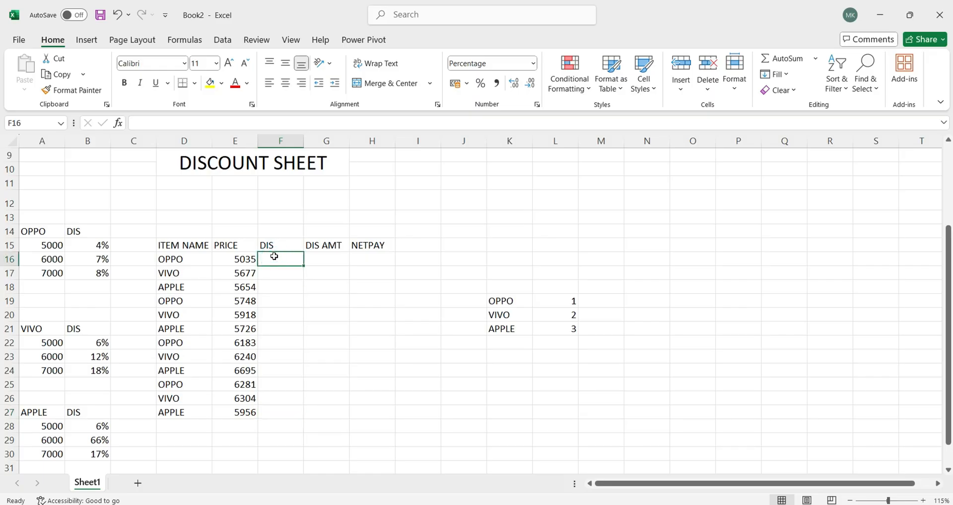
text(=)
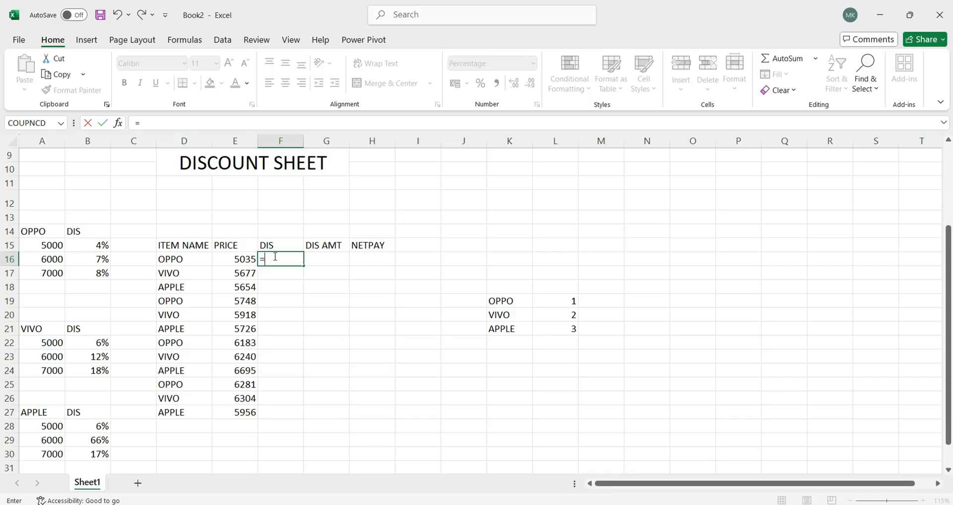
text(ind)
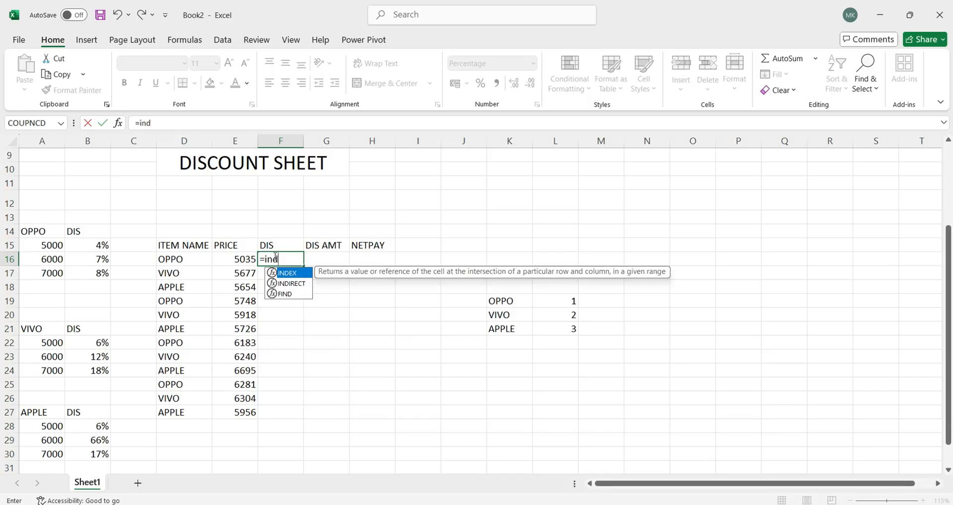
text(ex)
key(Tab)
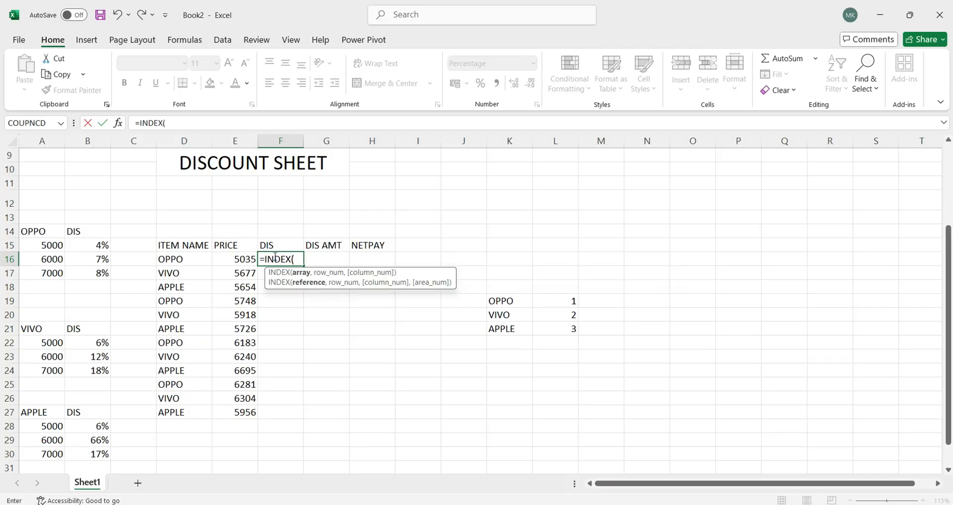
text(()
drag(82, 241, 101, 278)
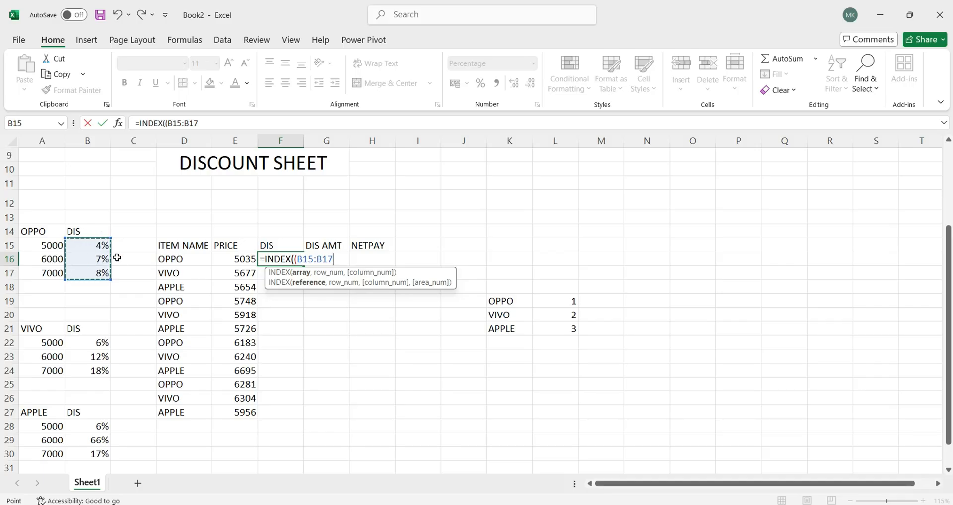
key(F4)
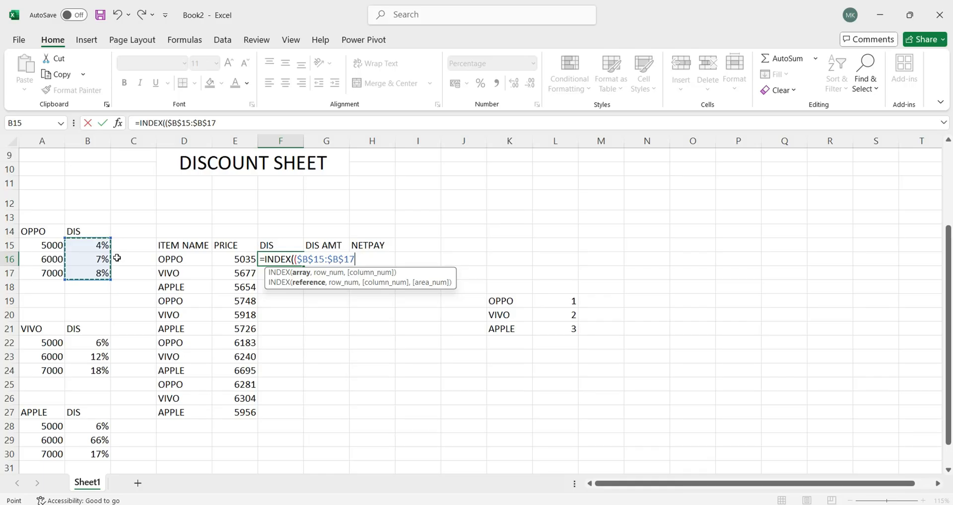
- Add the VIVO discounts $B$22:$B$24 and APPLE discounts $B$28:$B$30 as further INDEX areas, and close the reference list
text(,)
click(99, 342)
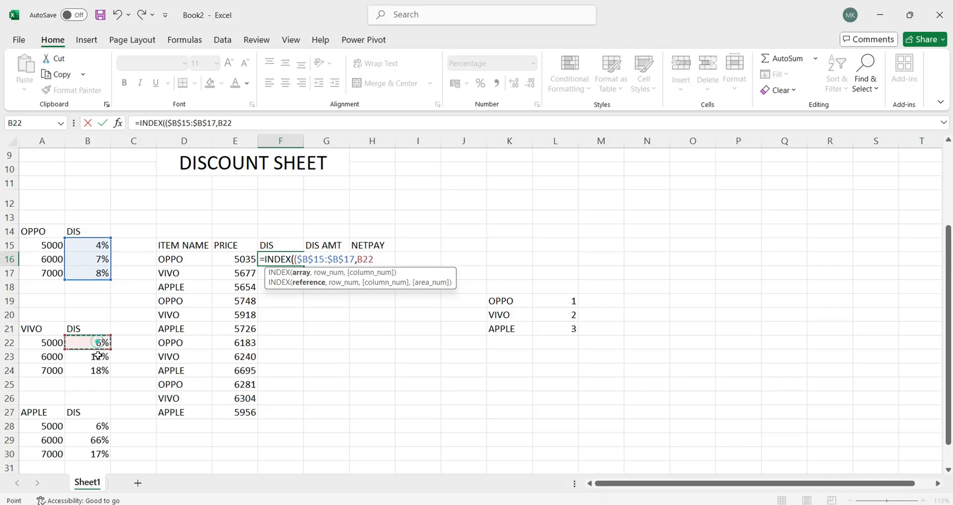
drag(99, 356, 98, 366)
key(F4)
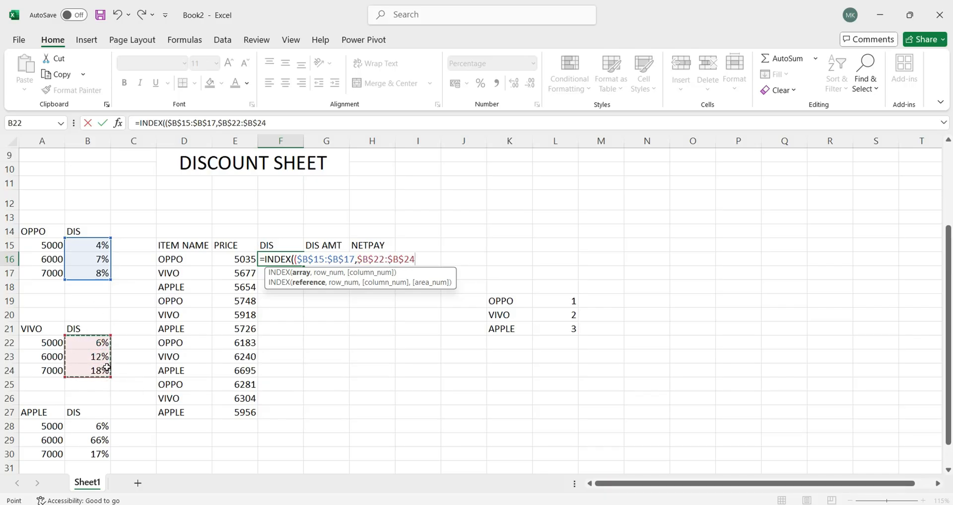
text(,)
drag(88, 426, 87, 451)
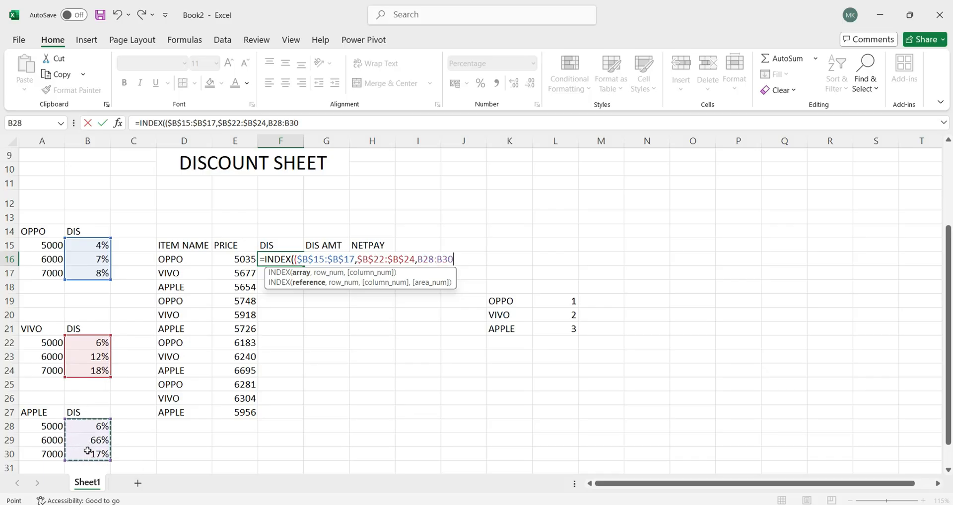
key(F4)
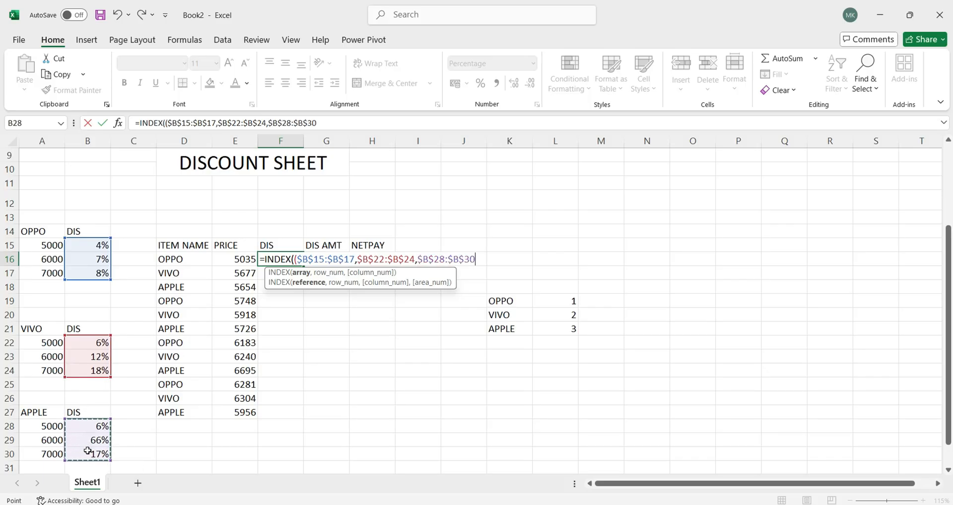
text(),)
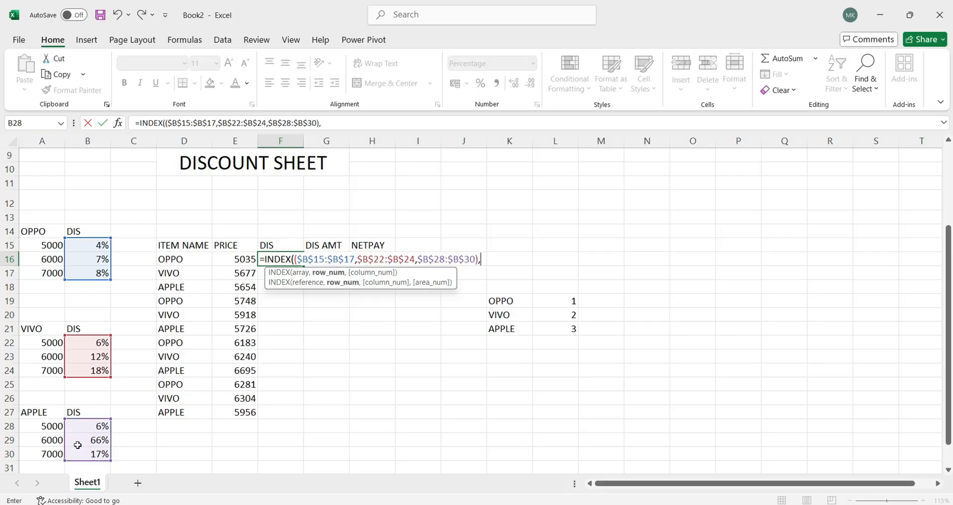
- Supply the INDEX row number with MATCH(E16,$A$15:$A$17,1), matching the price to the OPPO price tiers
scroll(104, 456, down, 1)
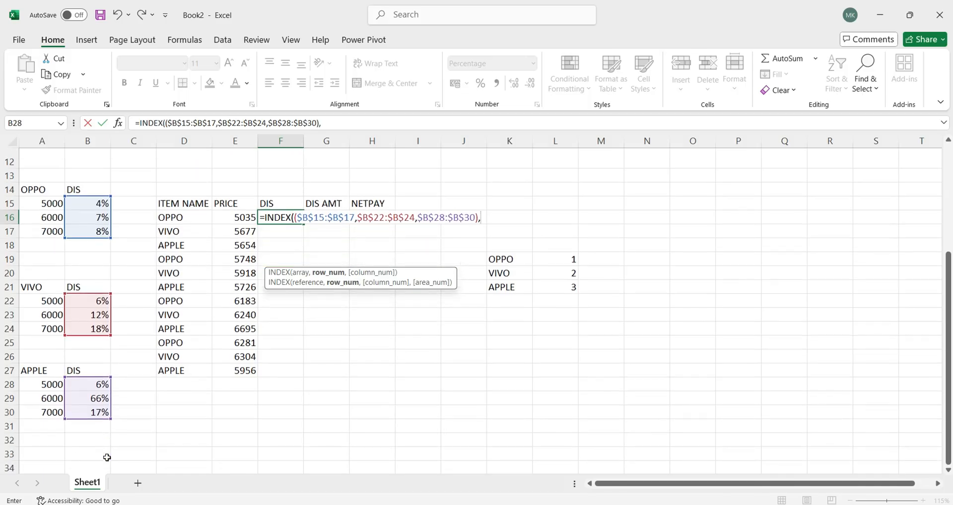
scroll(106, 457, up, 2)
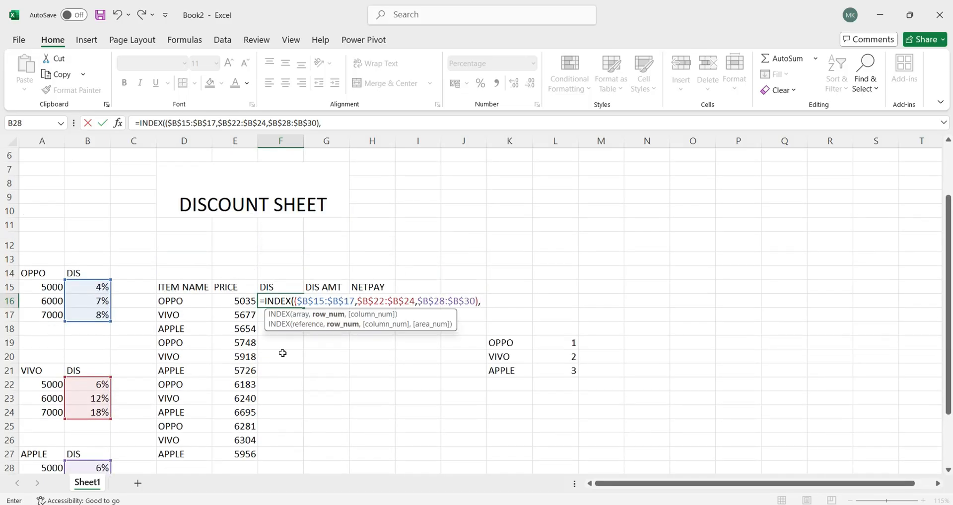
text(matc)
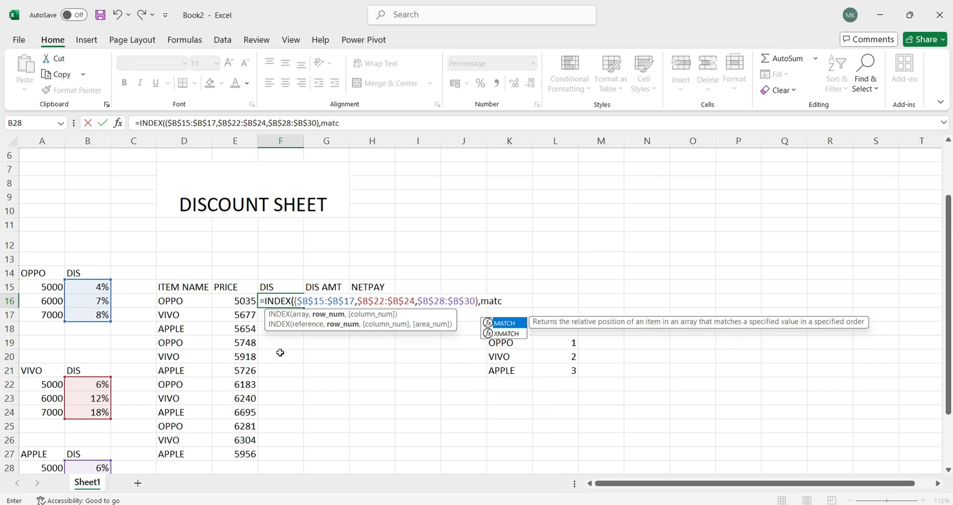
key(Tab)
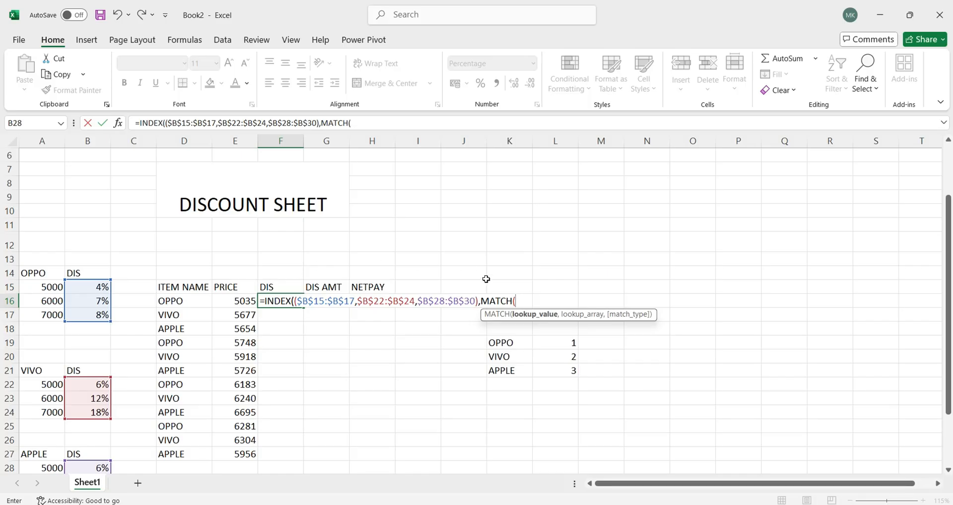
click(233, 302)
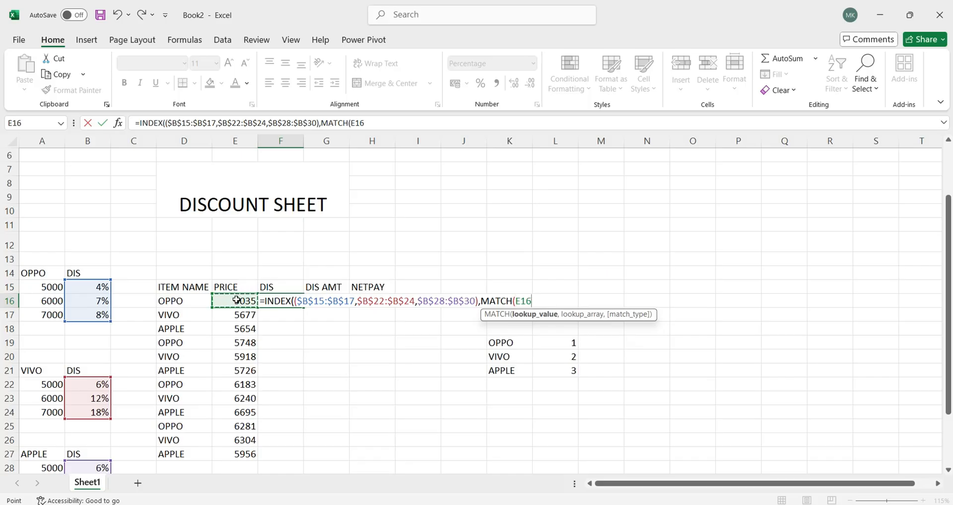
text(.)
key(BackSpace)
text(,)
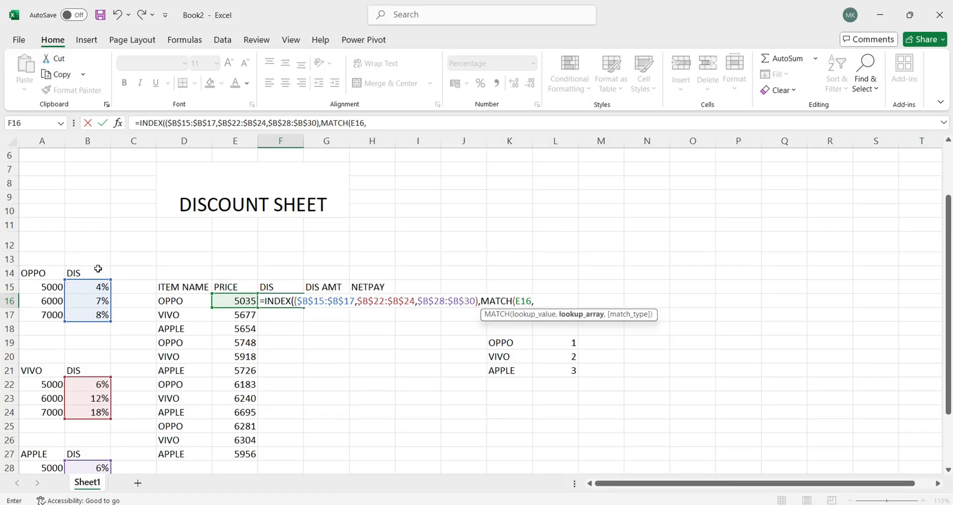
drag(52, 289, 53, 314)
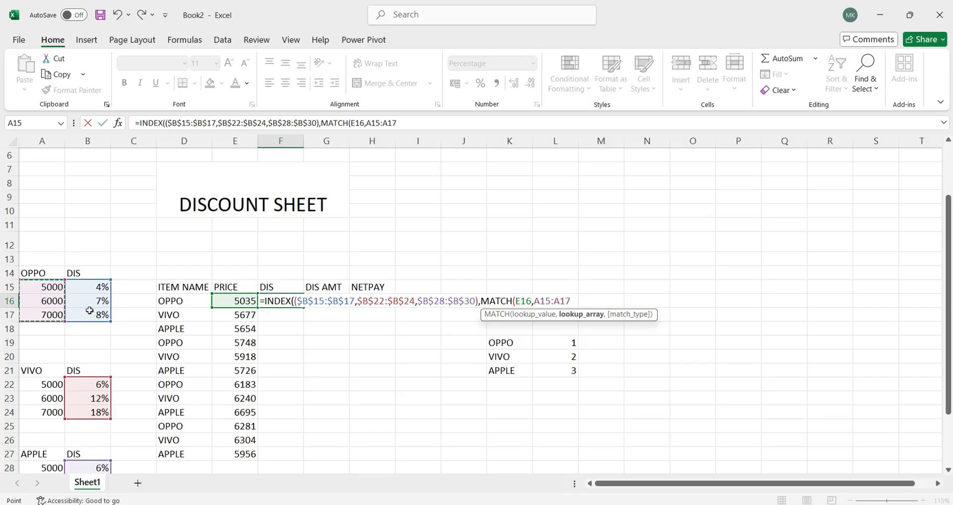
key(F4)
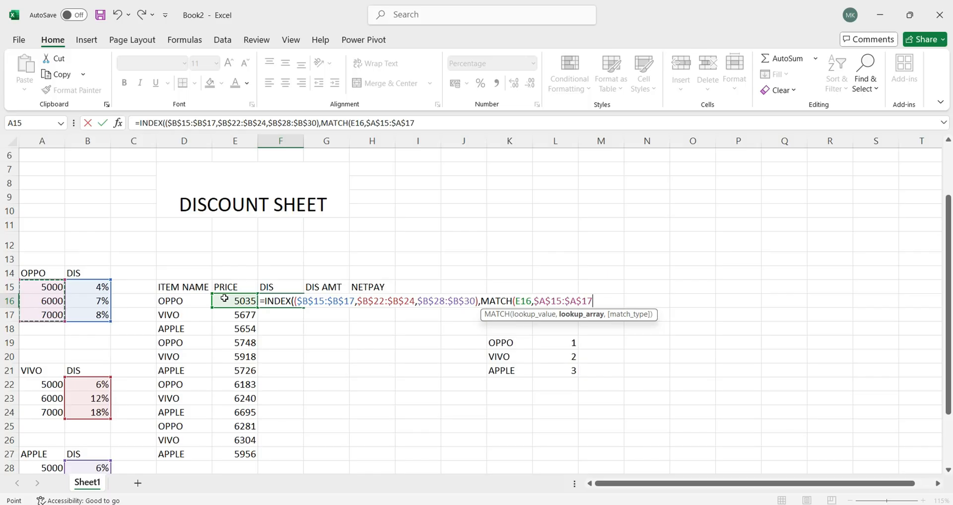
text(,1)
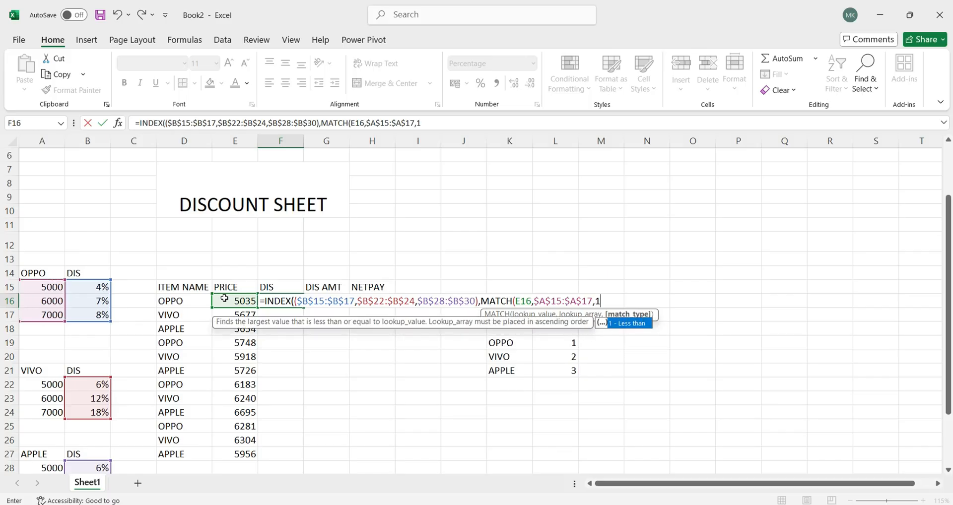
text())
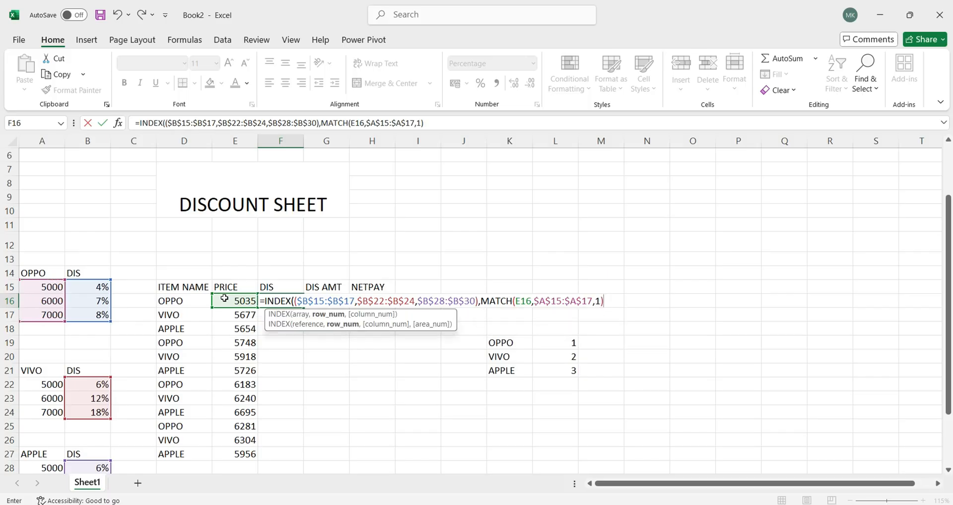
- Leave the INDEX column number empty and start a VLOOKUP on item name D16 as the area number
text(,,)
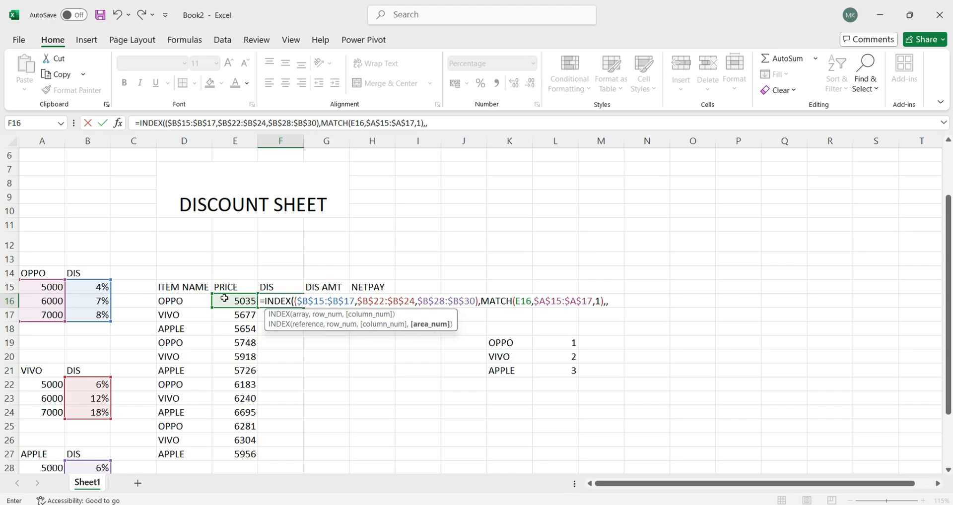
text(vlo)
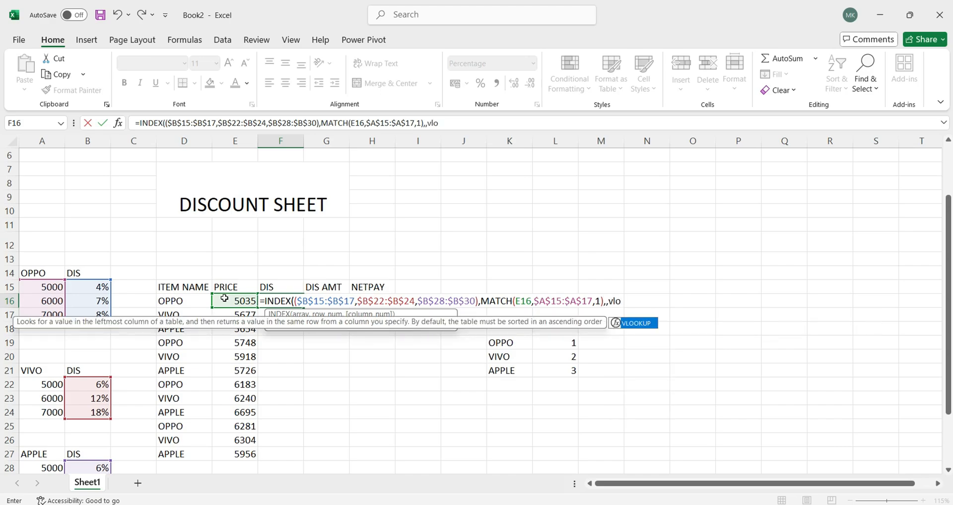
key(Tab)
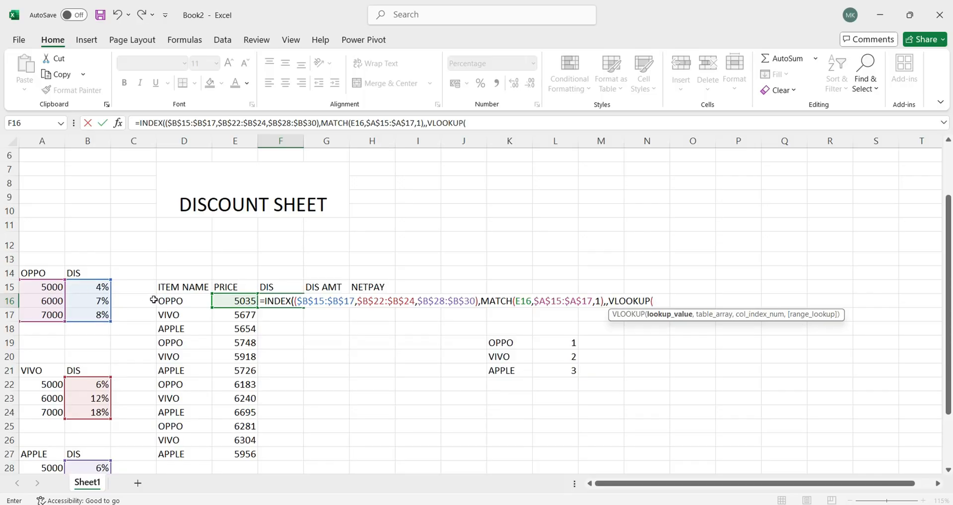
click(182, 302)
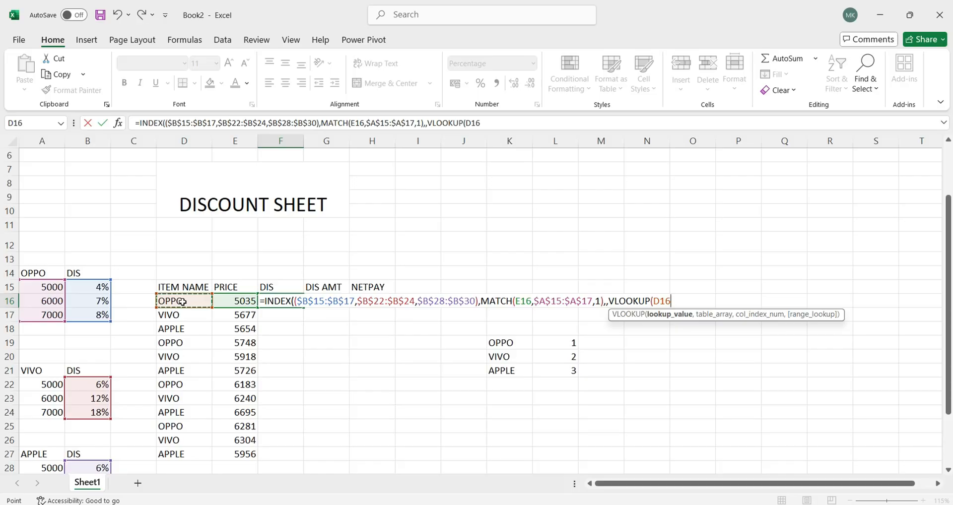
text(,)
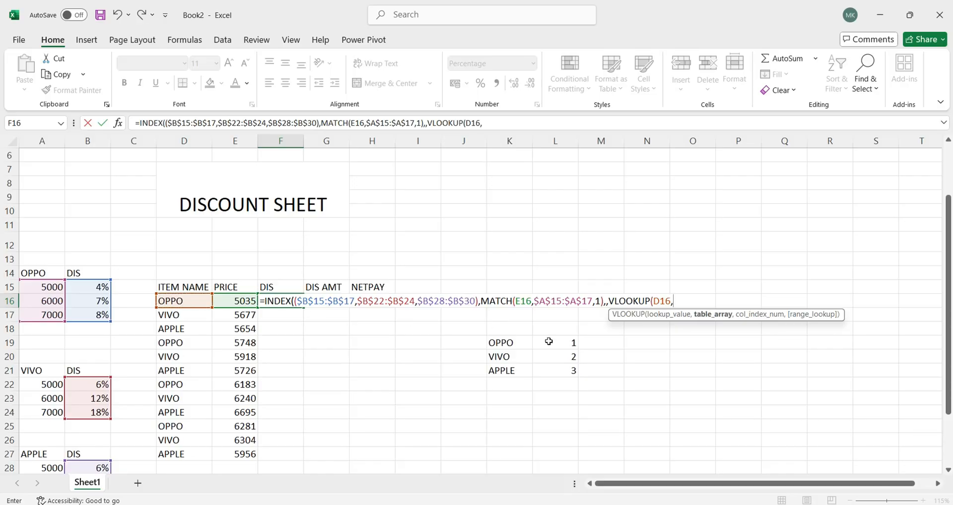
- Complete the VLOOKUP with table $K$19:$L$21, column 2 and exact match 0, then close and enter the F16 formula
drag(509, 340, 565, 376)
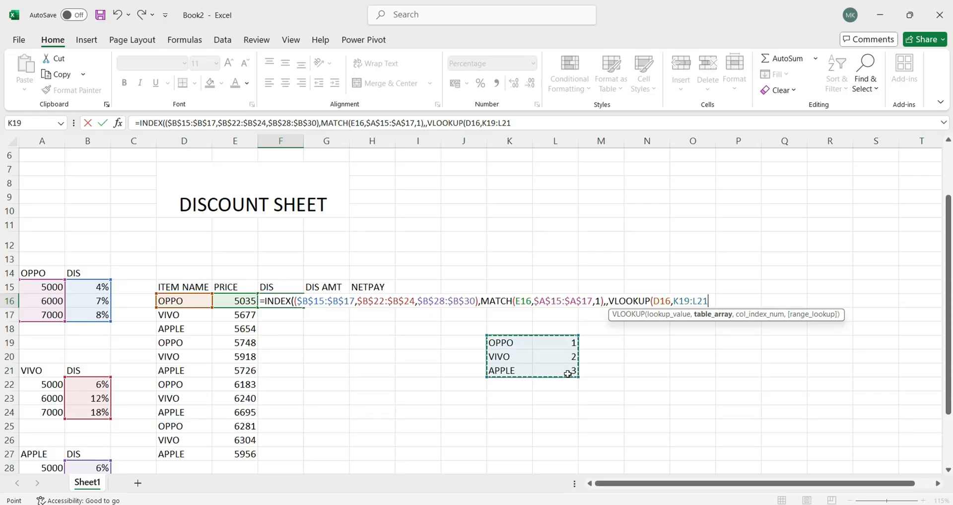
key(F4)
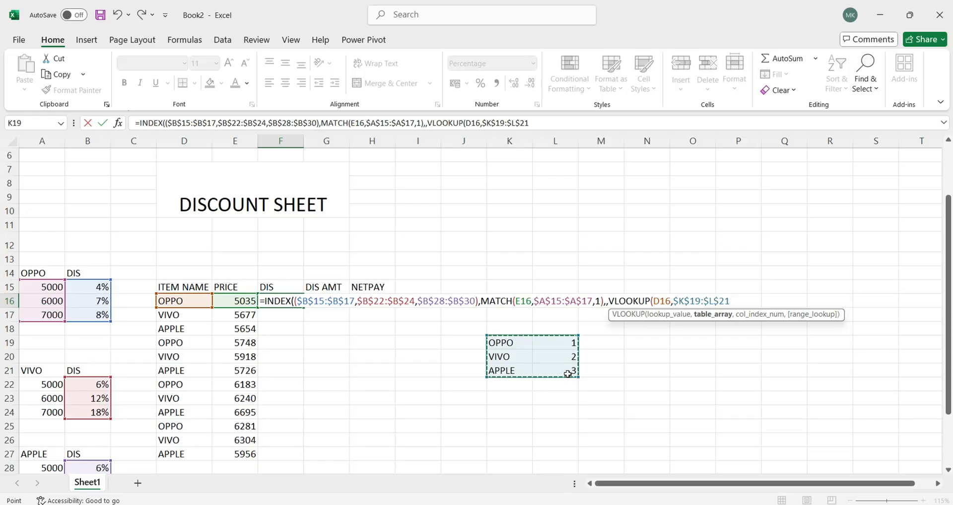
text(,)
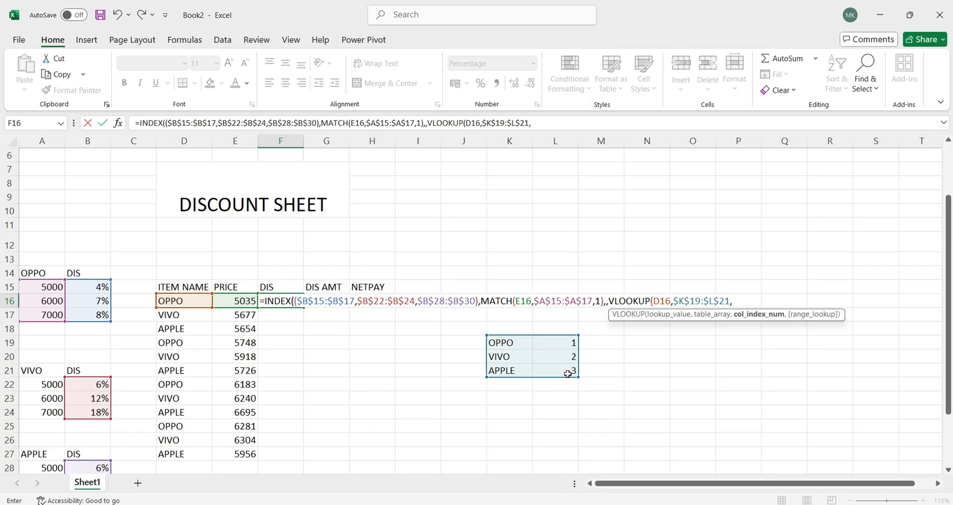
text(2,0))
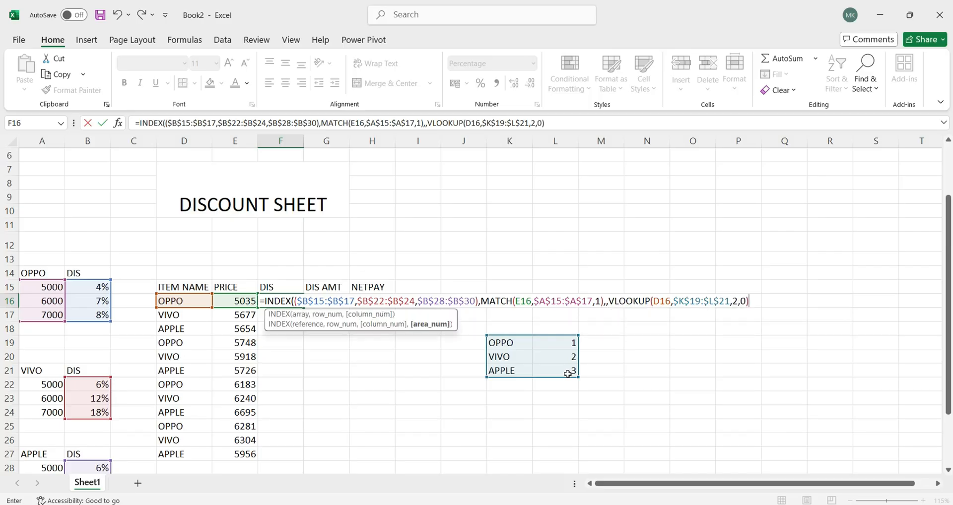
text())
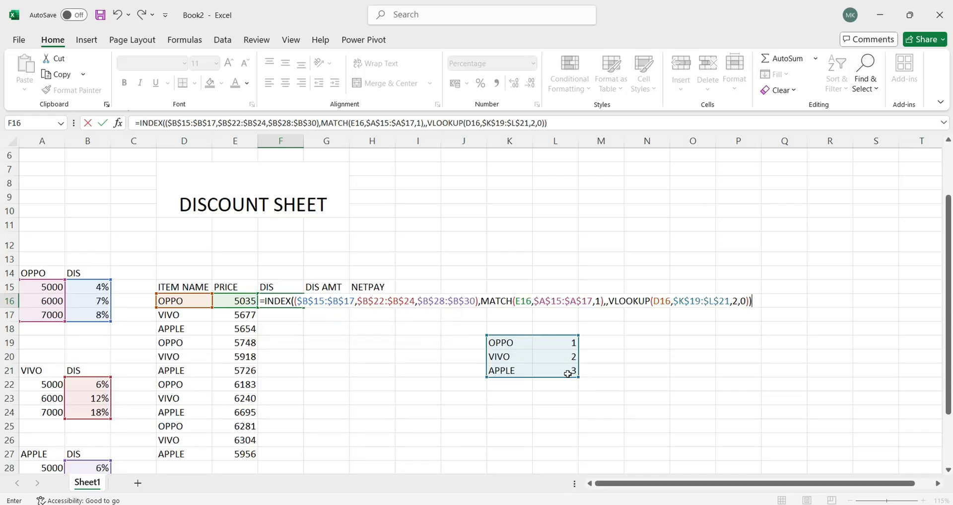
key(Return)
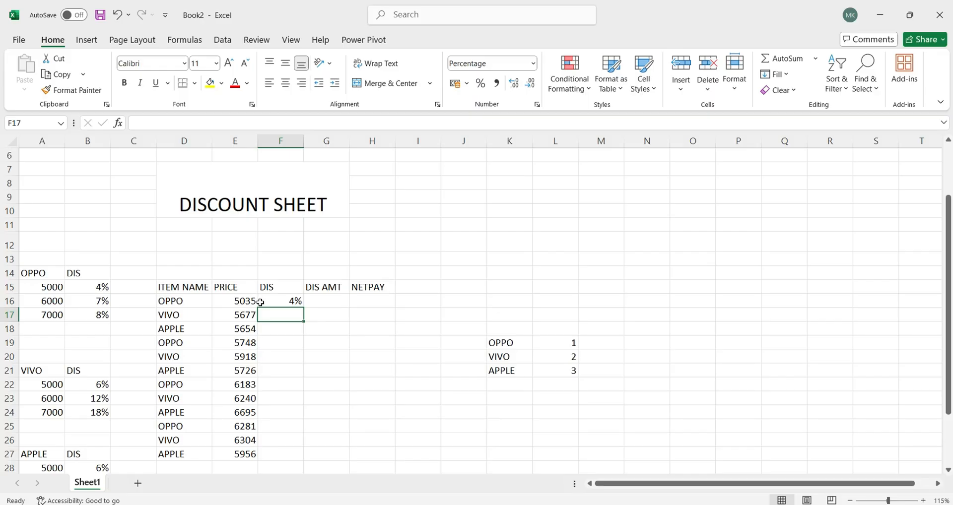
- Check the items in rows 16 and 17 against the price tiers of the OPPO and VIVO discount tables
drag(190, 301, 240, 303)
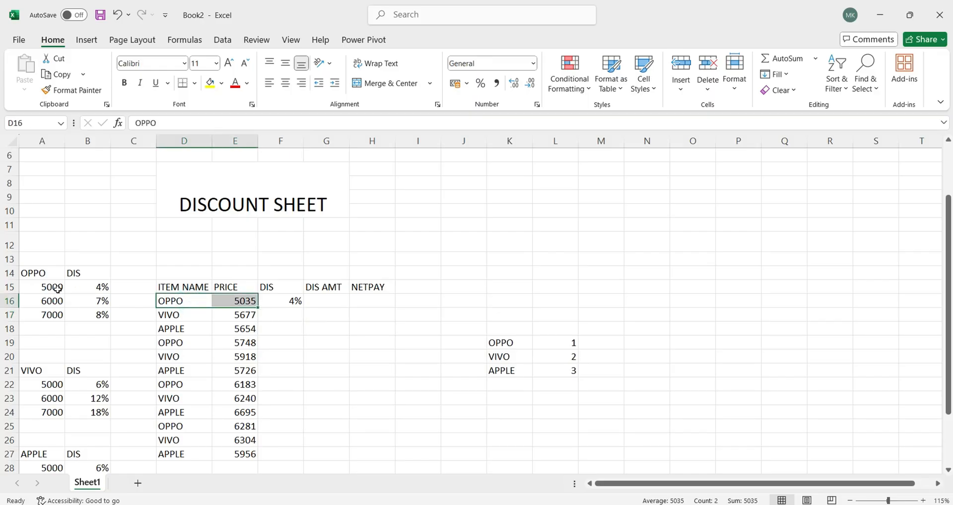
drag(57, 289, 53, 303)
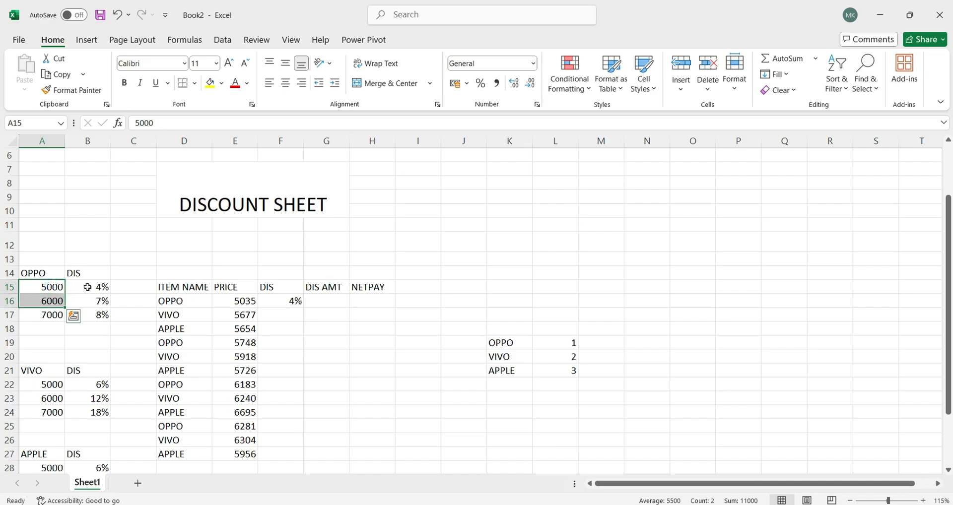
click(87, 288)
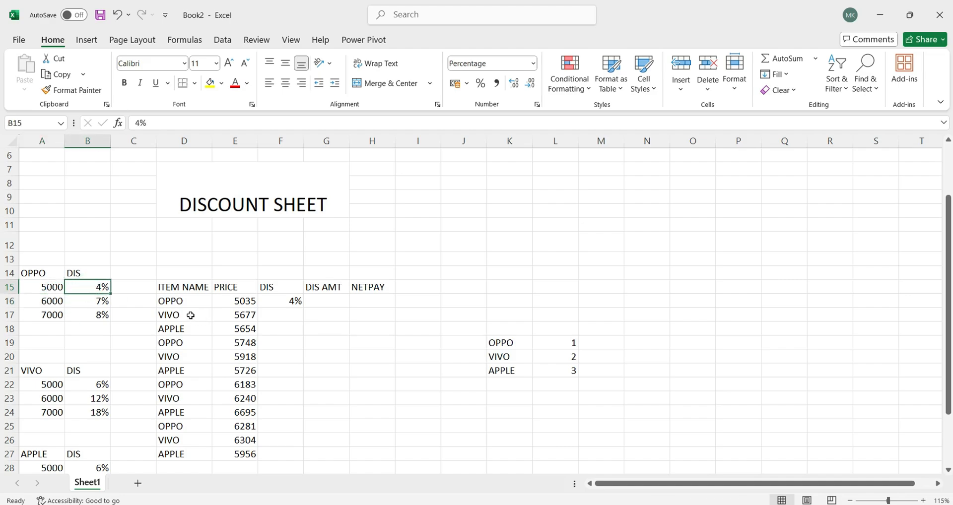
drag(191, 316, 246, 315)
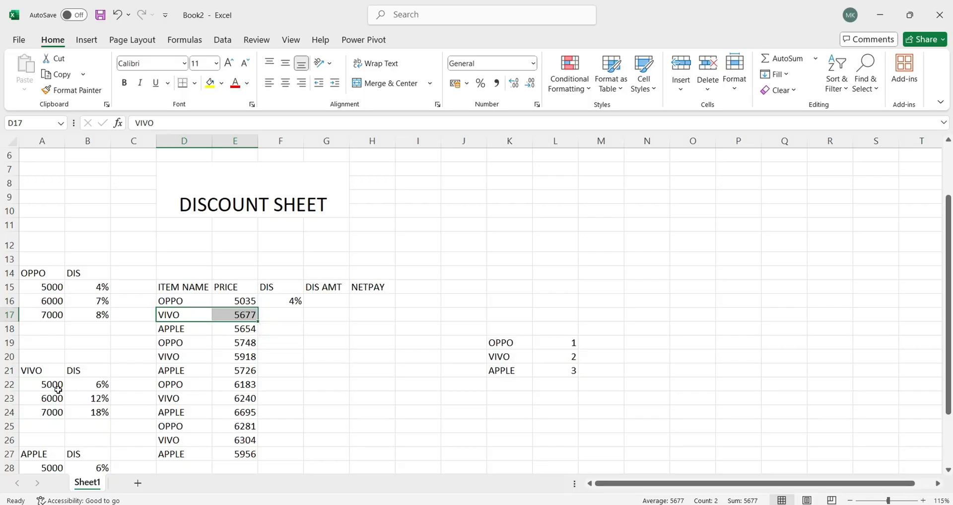
drag(52, 388, 101, 392)
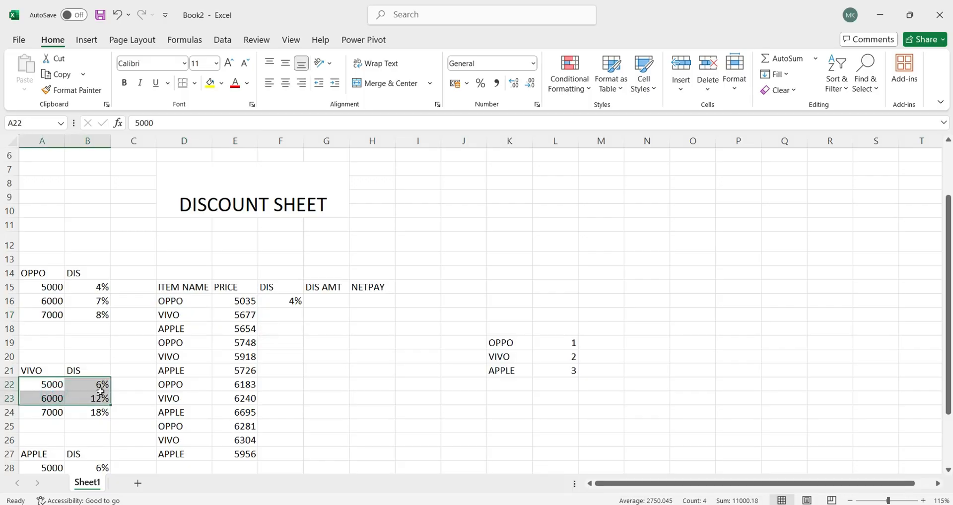
- Fill the discount formula from F16 down to F17, then through the remaining items to F27
drag(281, 302, 282, 311)
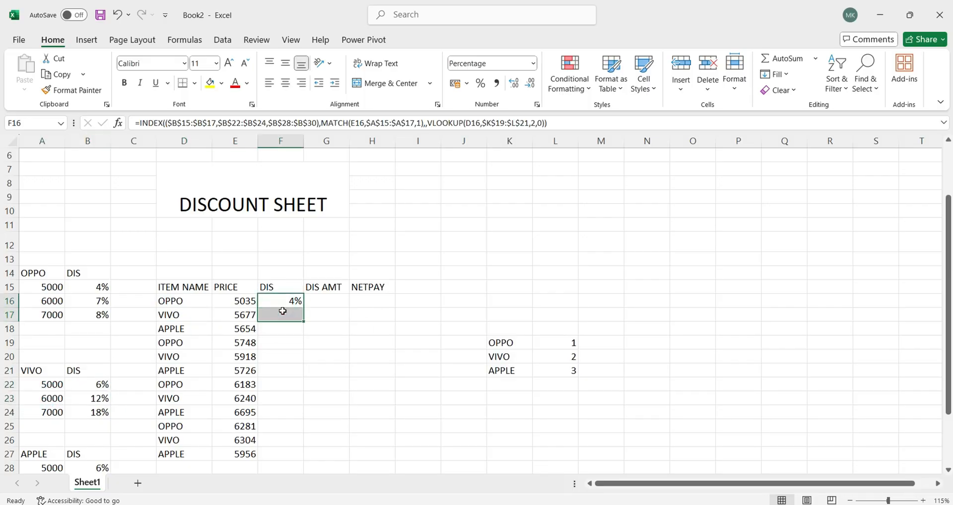
key(ctrl+d)
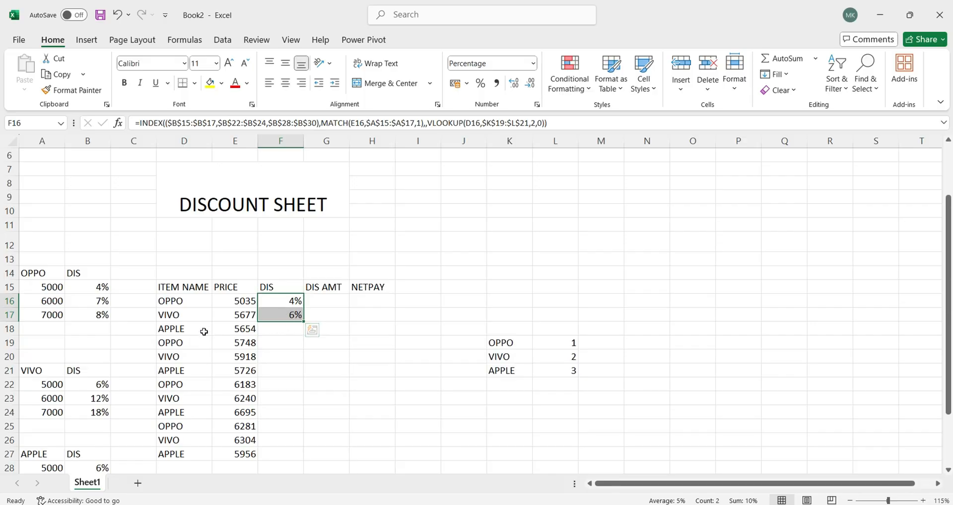
drag(204, 331, 234, 330)
scroll(100, 429, down, 1)
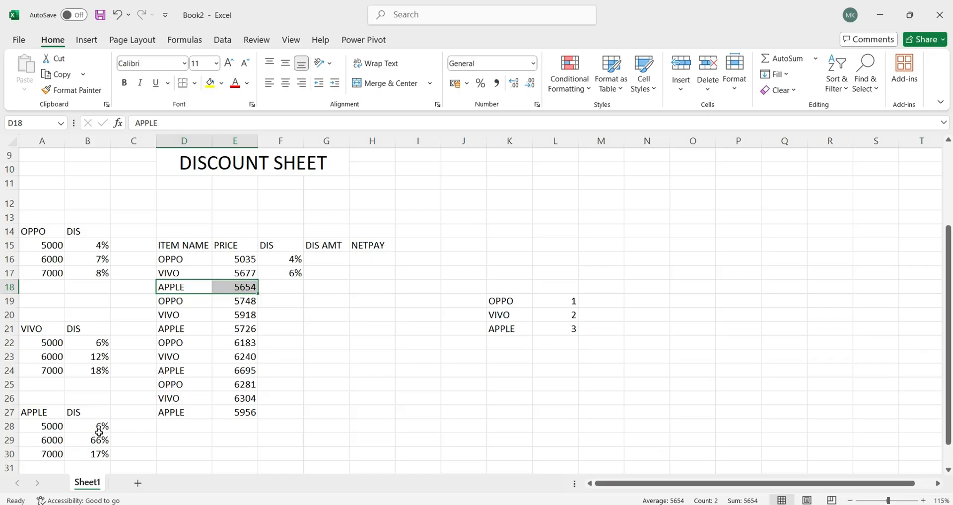
drag(291, 273, 289, 413)
key(ctrl+d)
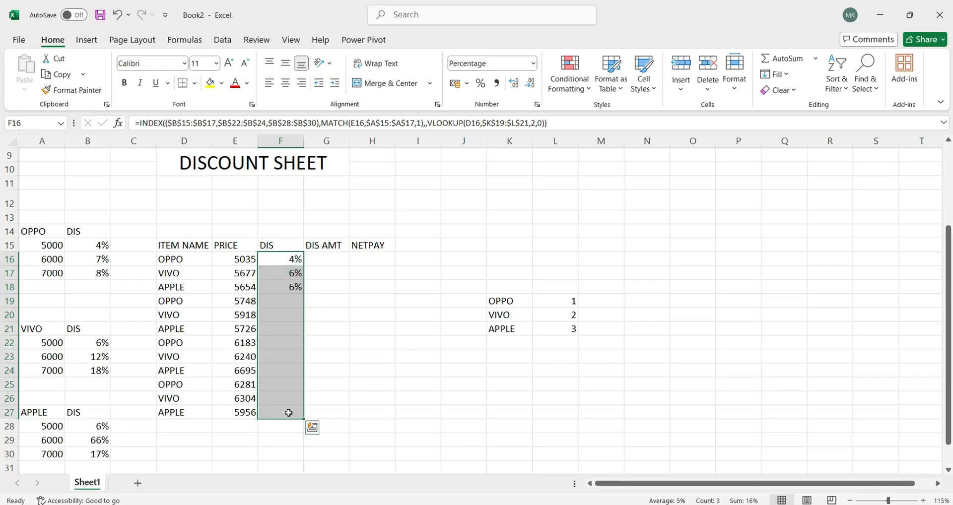
key(ctrl+d)
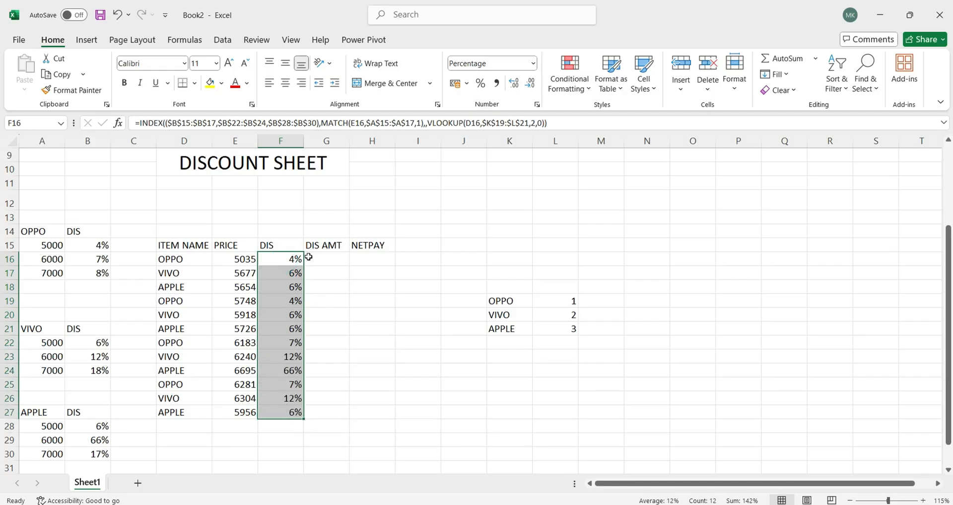
drag(270, 229, 282, 427)
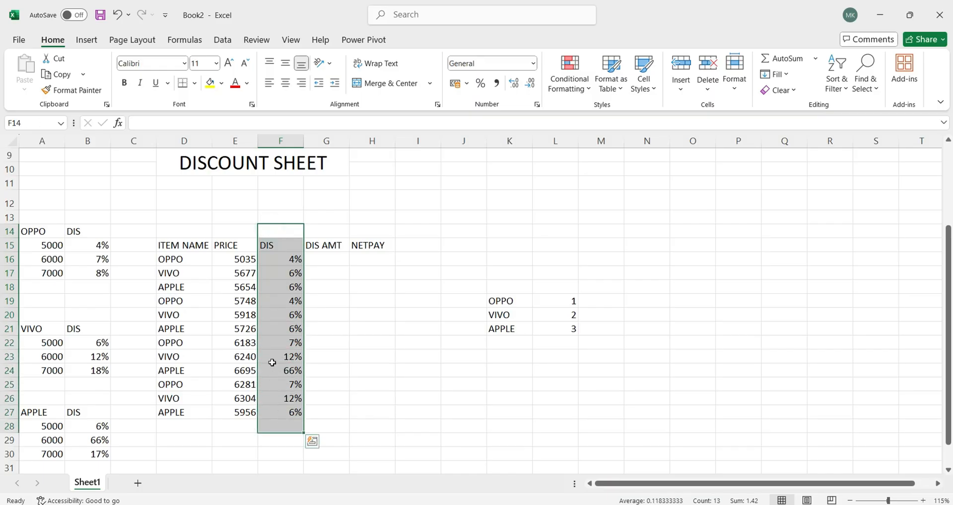
- Calculate the discount amount in G16 by multiplying price by discount with =E16*F16
click(326, 258)
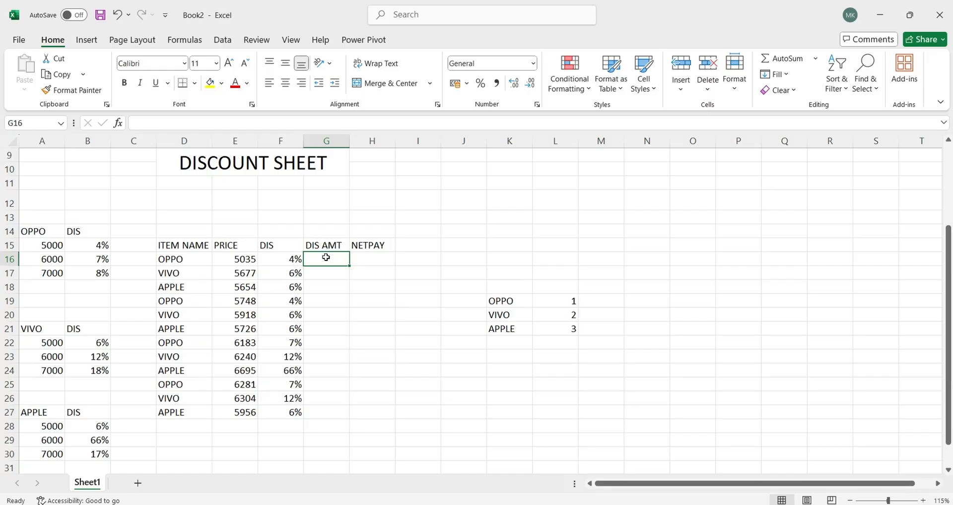
text(=)
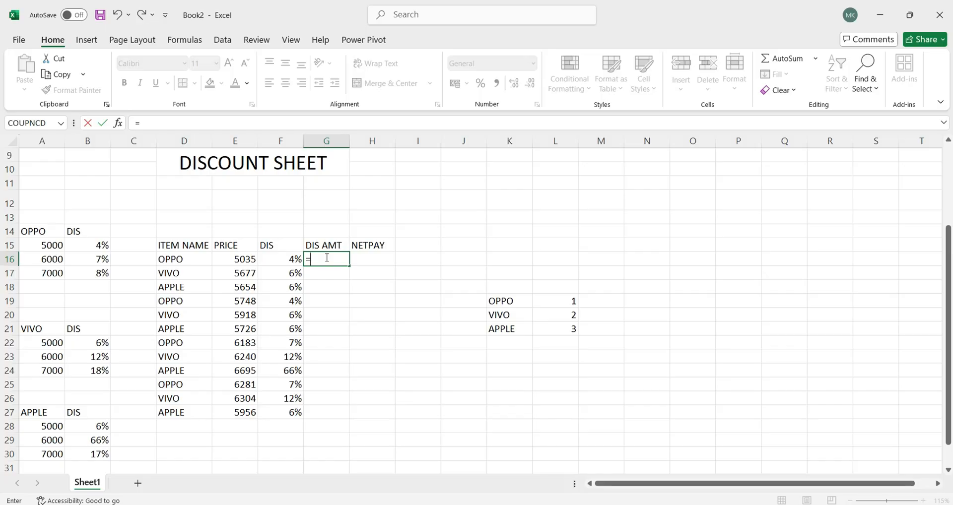
key(Left)
key(Left)
text(*)
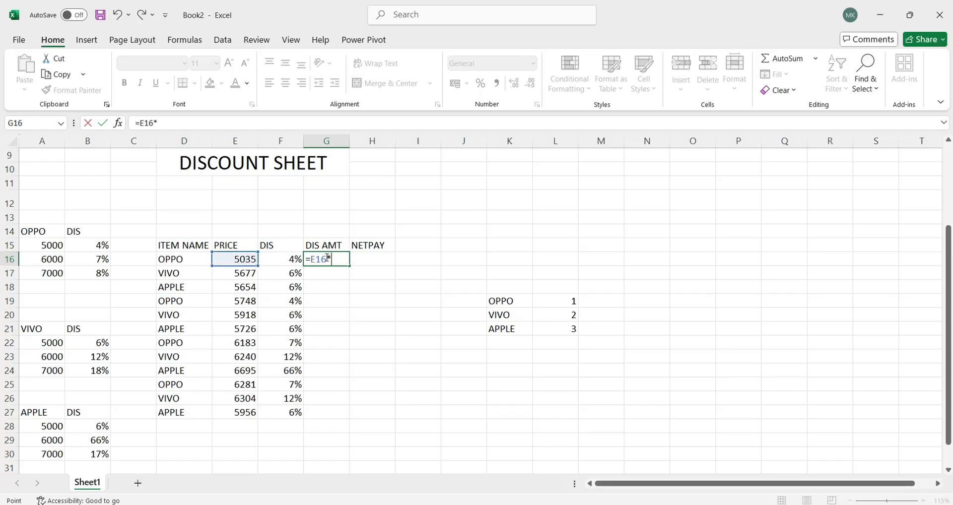
key(Left)
key(Return)
- Fill the discount amount formula from G16 down through G27
click(325, 258)
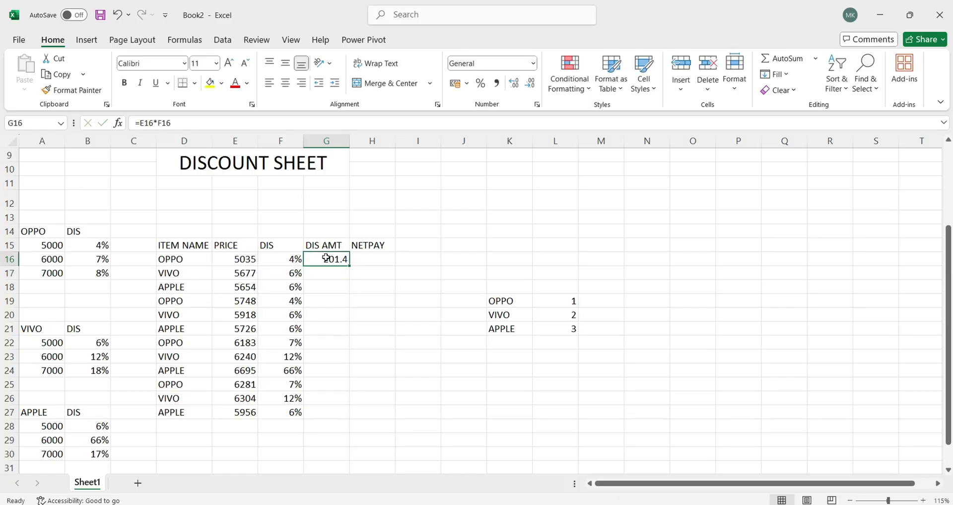
key(shift+Down)
key(shift+Down)
key(shift+Down)
key(shift+Down)
key(shift+Down)
key(shift+Down)
key(shift+Down)
key(shift+Down)
key(shift+Down)
key(shift+Down)
key(shift+Down)
key(shift+Down)
key(shift+Up)
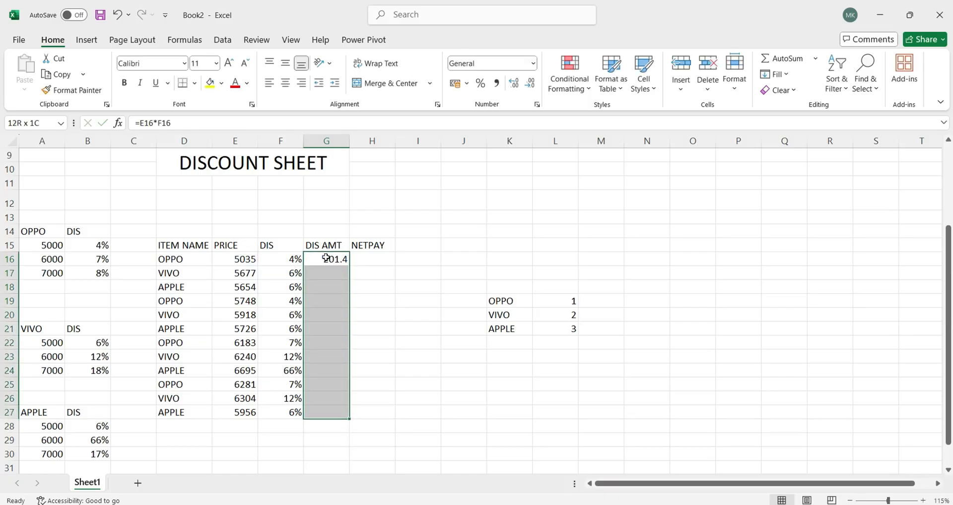
key(ctrl+d)
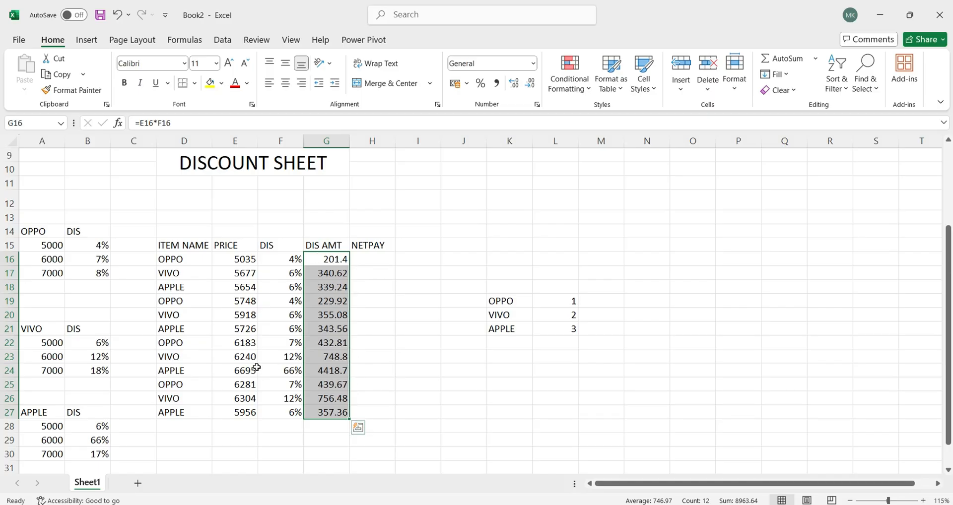
- Review the APPLE item's figures in row 24 and the cells referenced by the discount amount formula in G16
drag(211, 369, 348, 369)
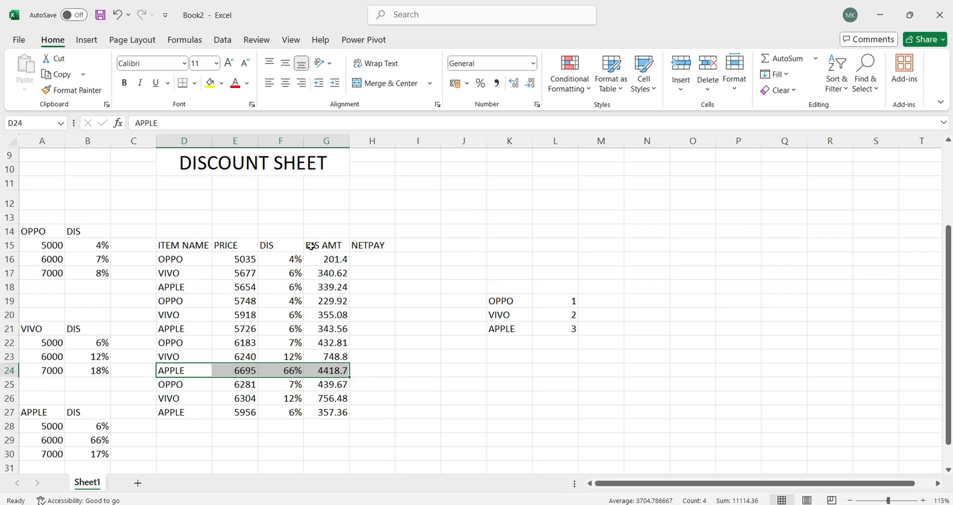
double_click(320, 257)
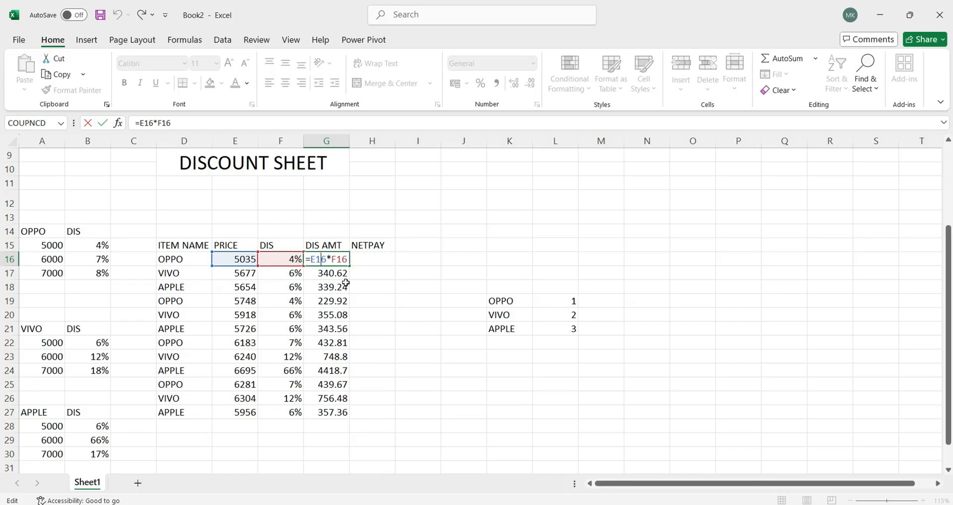
key(Return)
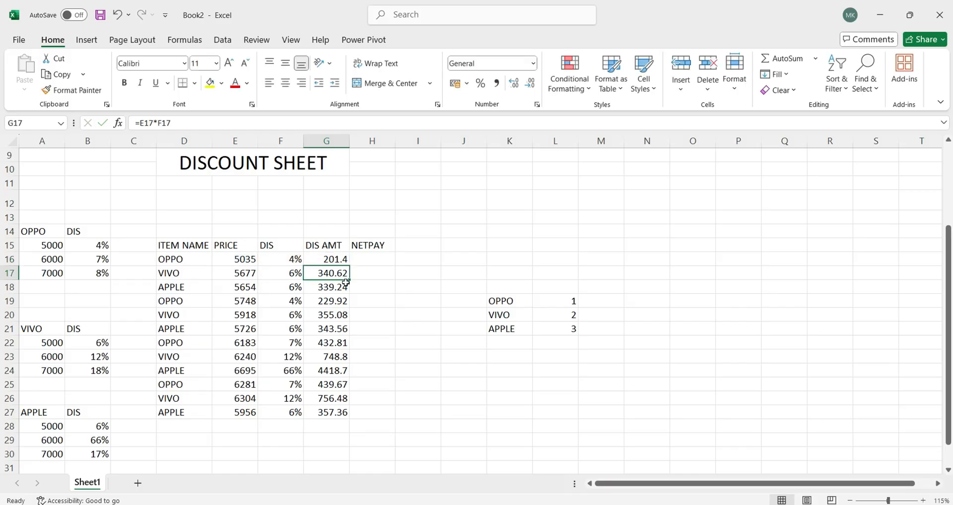
- Calculate the net pay in H16 by subtracting the discount amount from the price with =E16-G16
click(383, 255)
text(=)
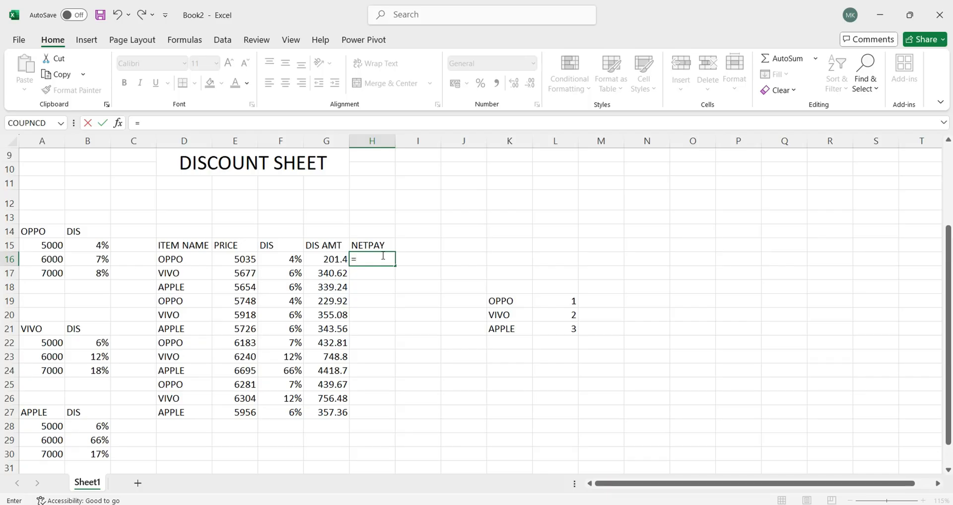
click(247, 258)
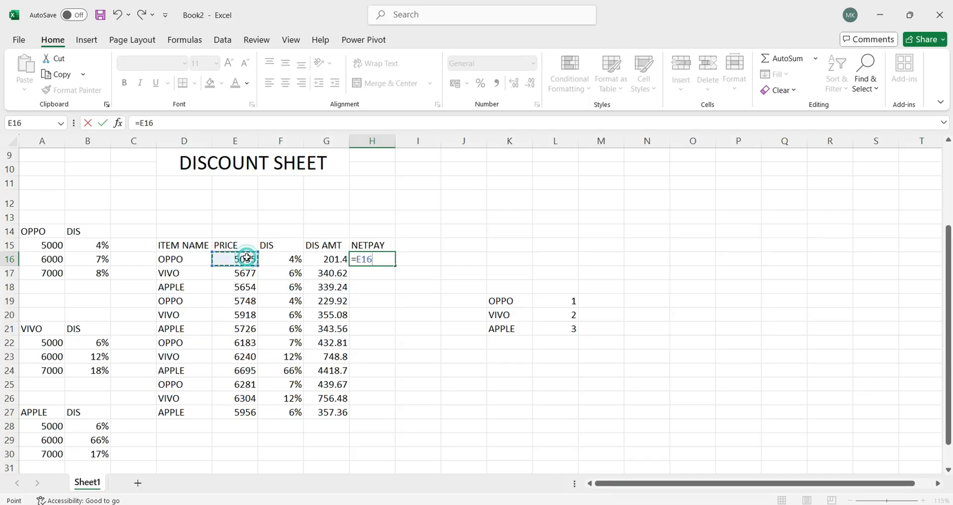
text(-)
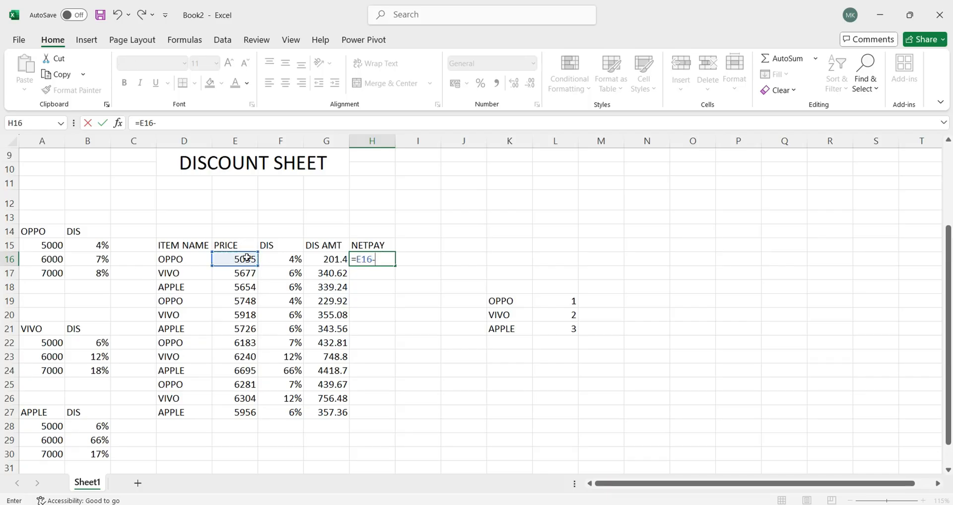
click(327, 258)
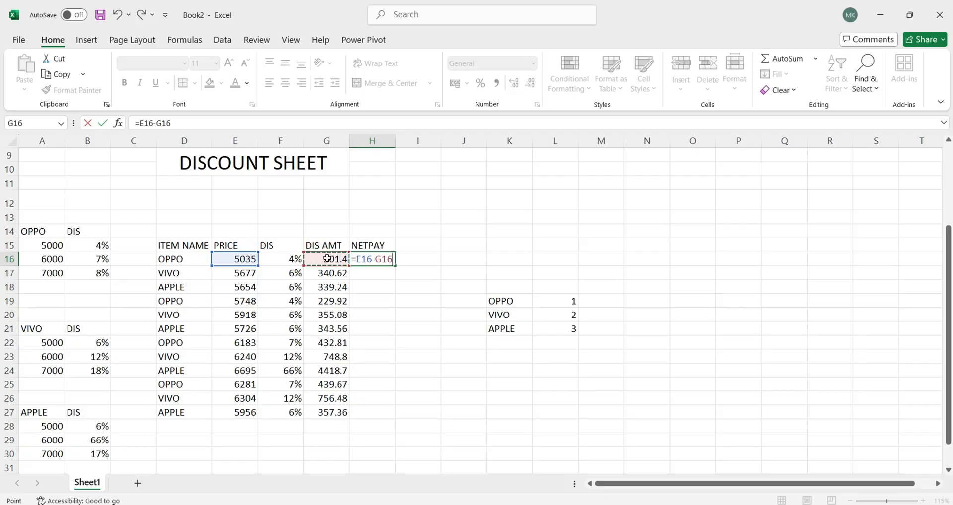
key(Return)
- Fill the net pay formula from H16 down through H27 and select the price-to-net-pay block to review it
drag(378, 259, 366, 412)
key(ctrl+d)
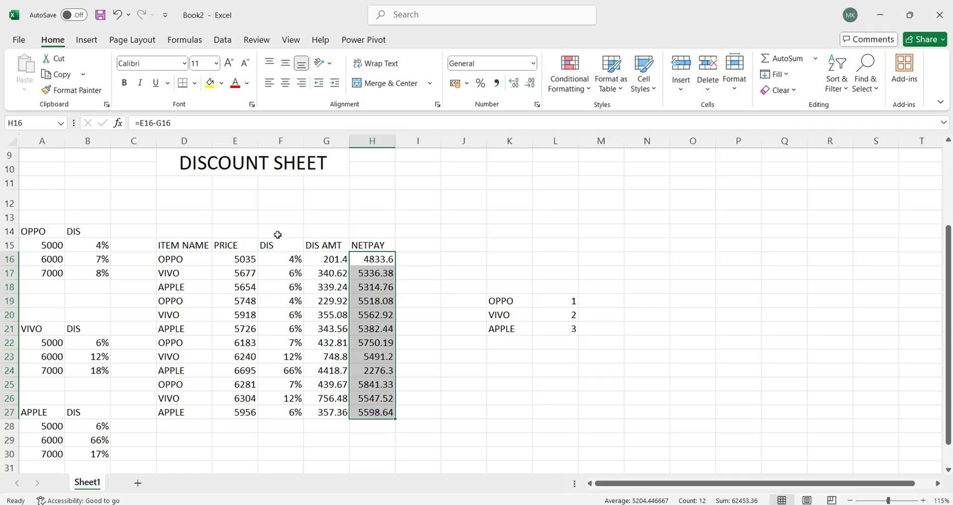
drag(242, 229, 435, 415)
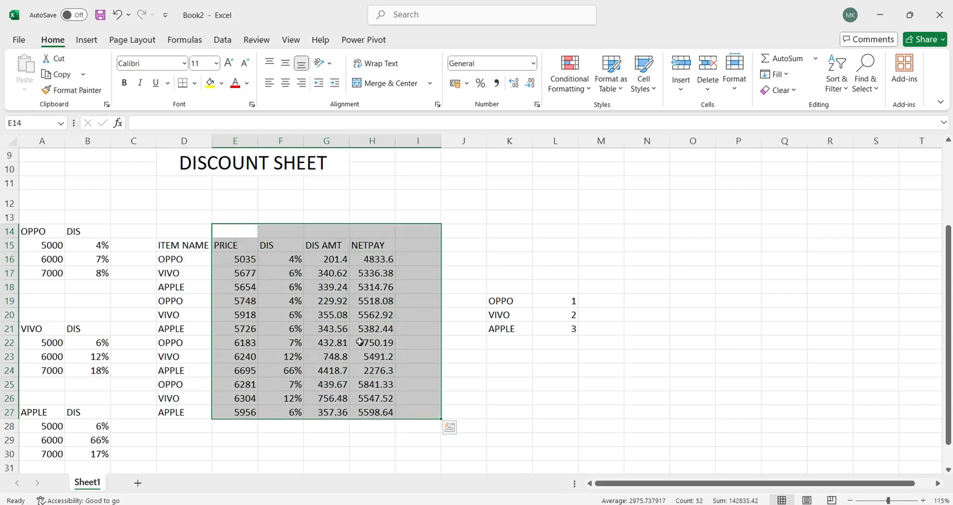